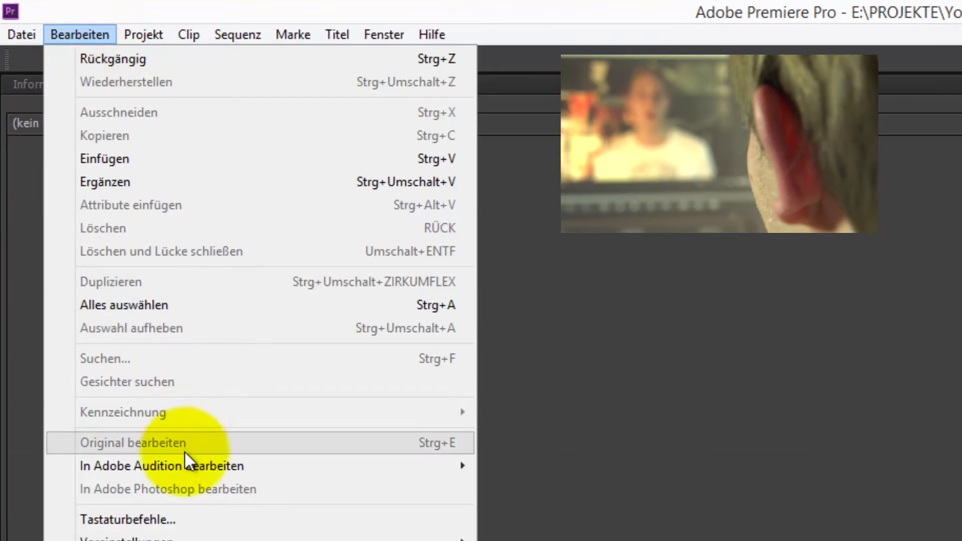
Send the Premiere Pro sequence to Adobe Audition for audio editing.
click(555, 490)
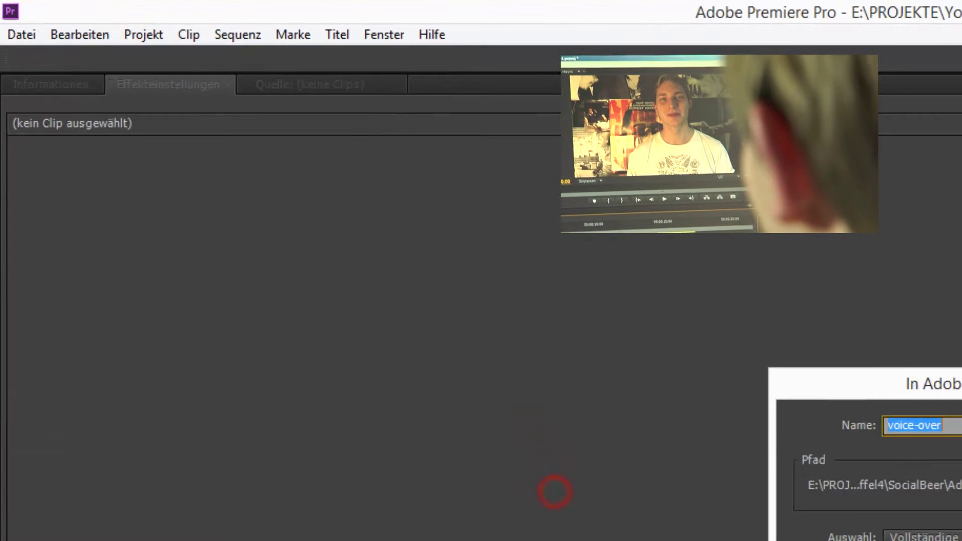
key(Return)
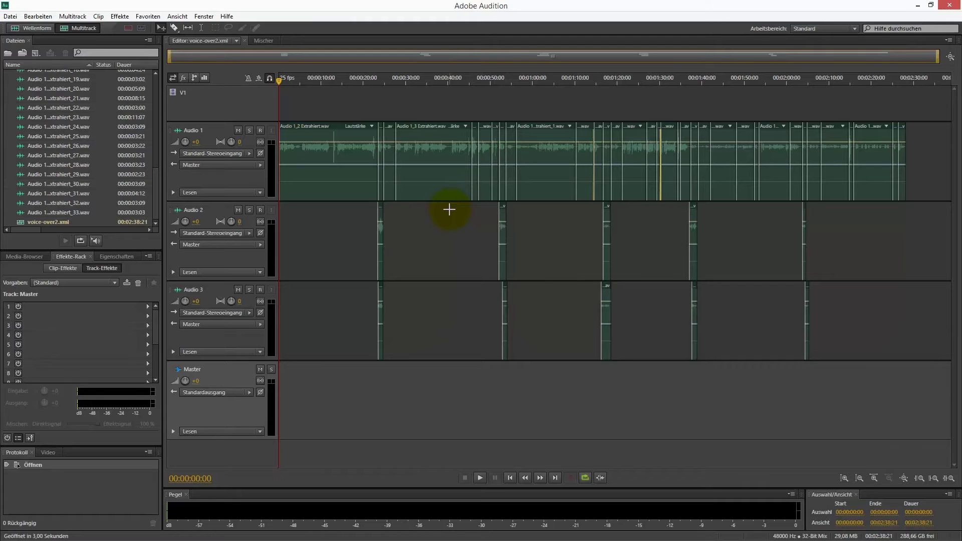
Move the clip Audio 1_4 Extrahiert_1.wav on track Audio 1 about 5 seconds later so its end overlaps the following clip.
drag(302, 75, 275, 78)
click(328, 129)
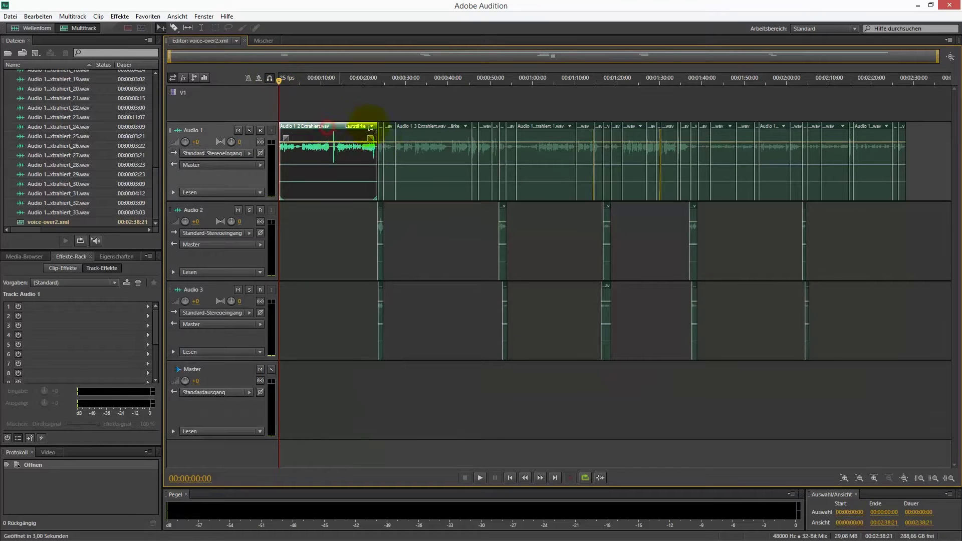
click(433, 130)
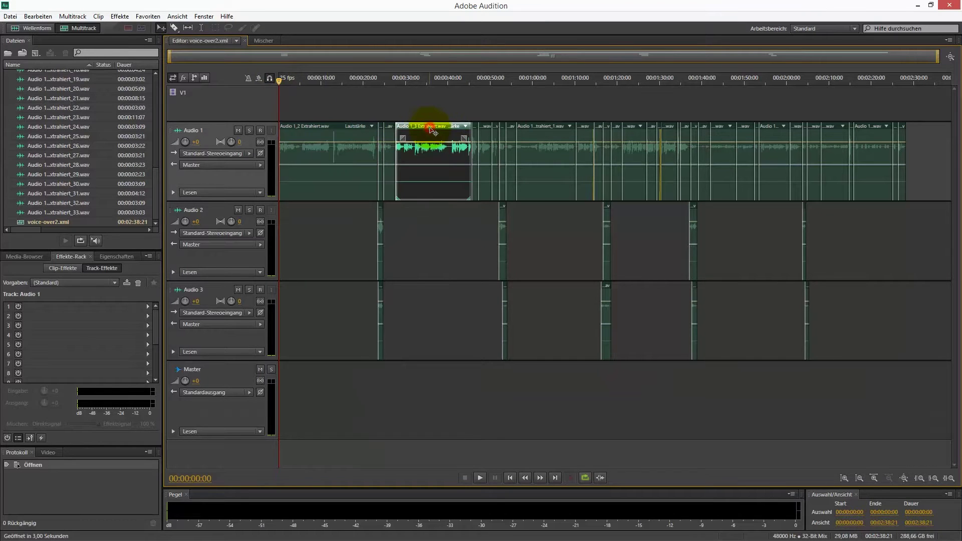
click(534, 133)
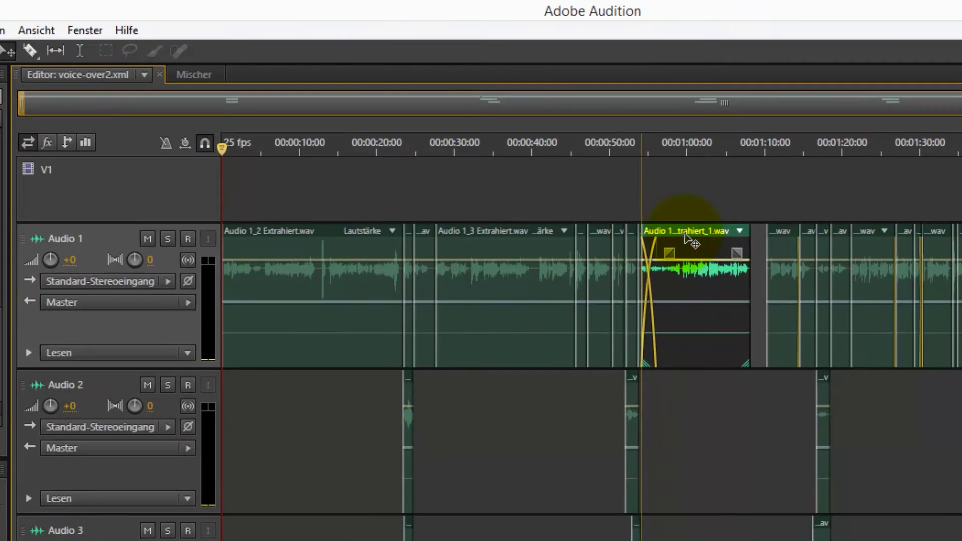
drag(702, 236, 722, 233)
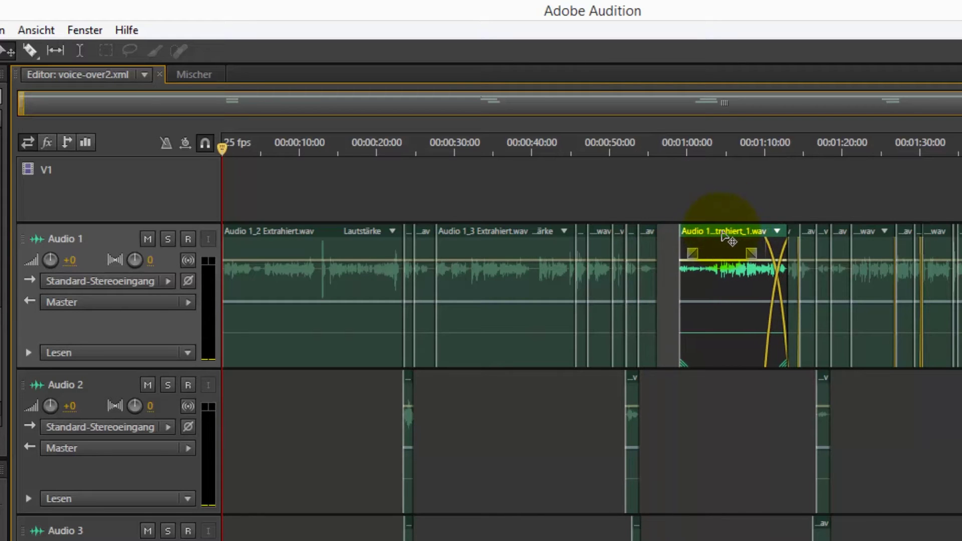
scroll(782, 235, up, 5)
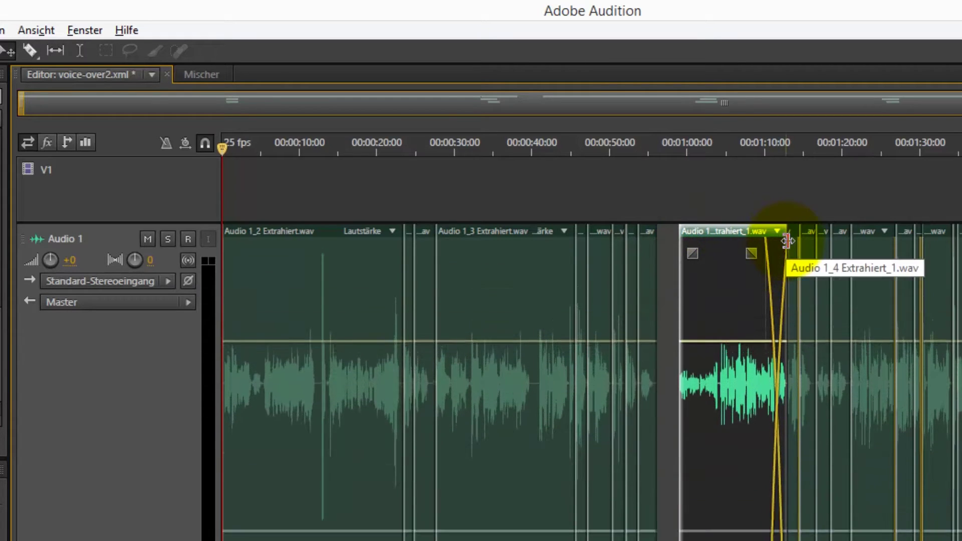
scroll(782, 235, down, 4)
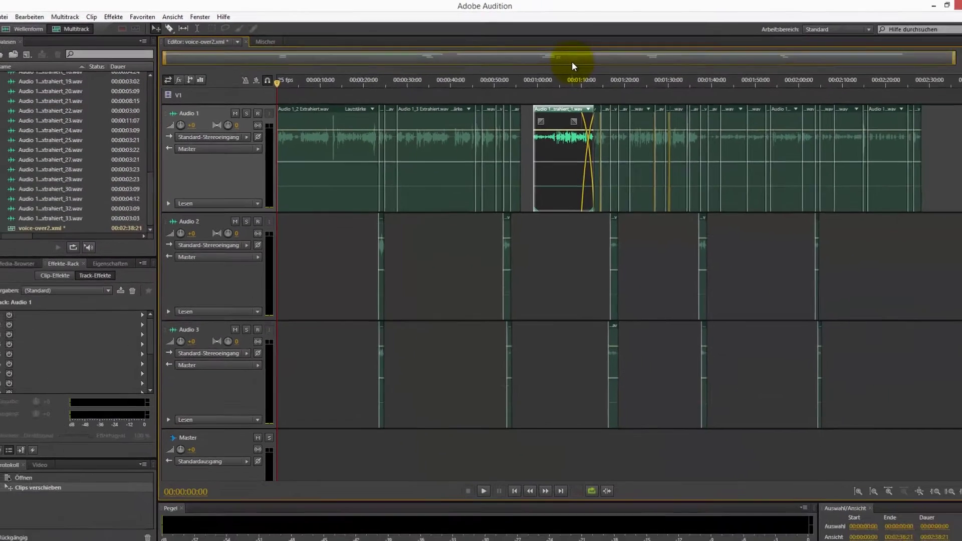
Reposition the clips around 1:13 on track Audio 1 and play the join before Audio 1_4 Extrahiert_3.wav.
scroll(748, 107, up, 3)
scroll(486, 62, up, 5)
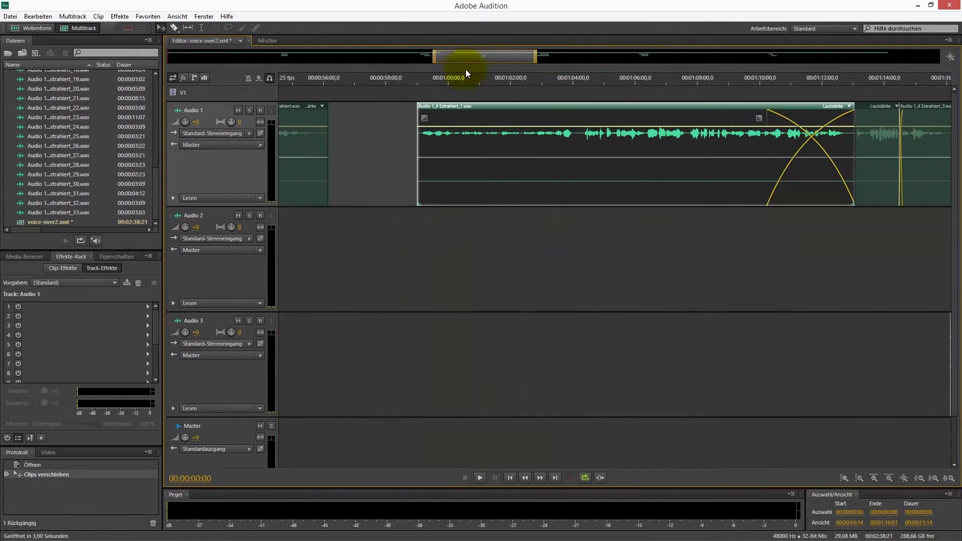
scroll(486, 59, down, 3)
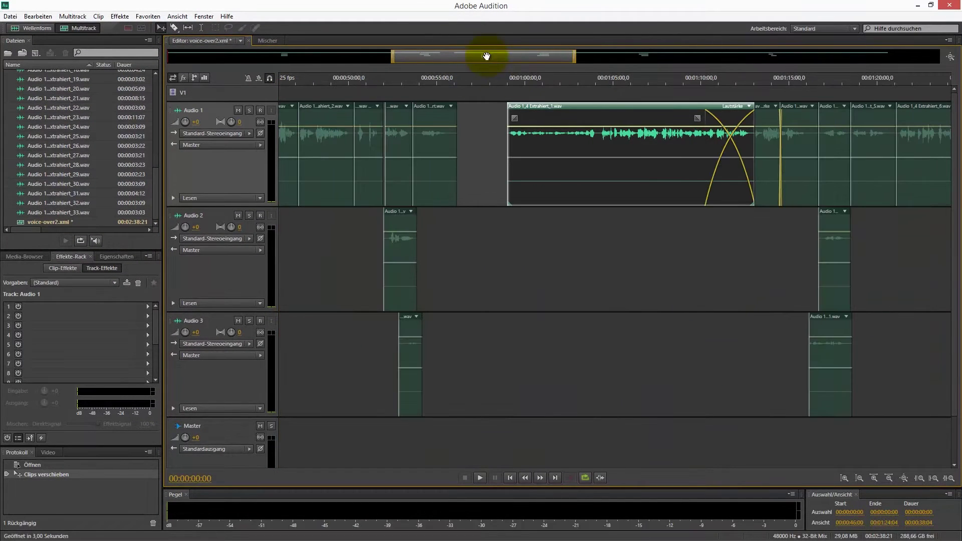
mouse_move(610, 112)
mouse_down()
mouse_move(584, 111)
mouse_move(594, 111)
mouse_up()
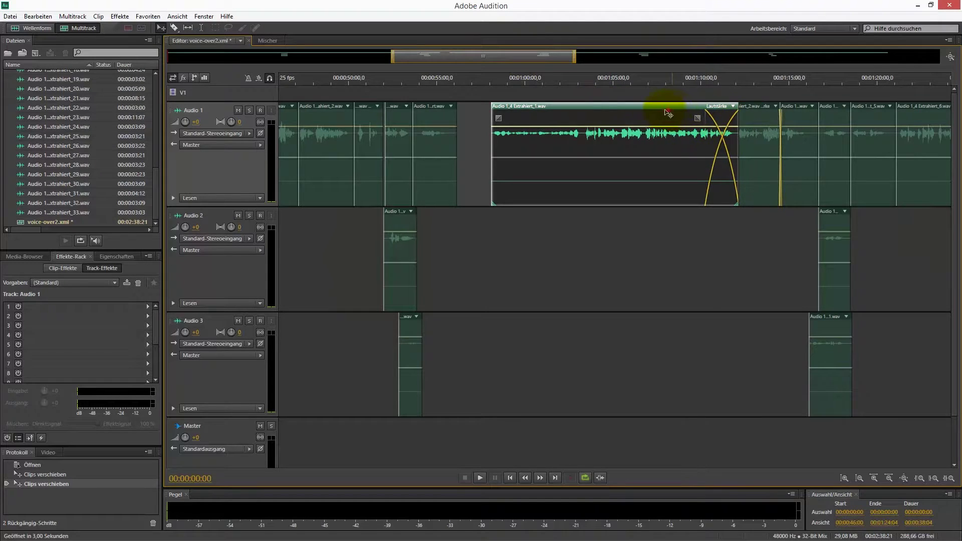
drag(666, 108, 635, 108)
drag(330, 185, 303, 182)
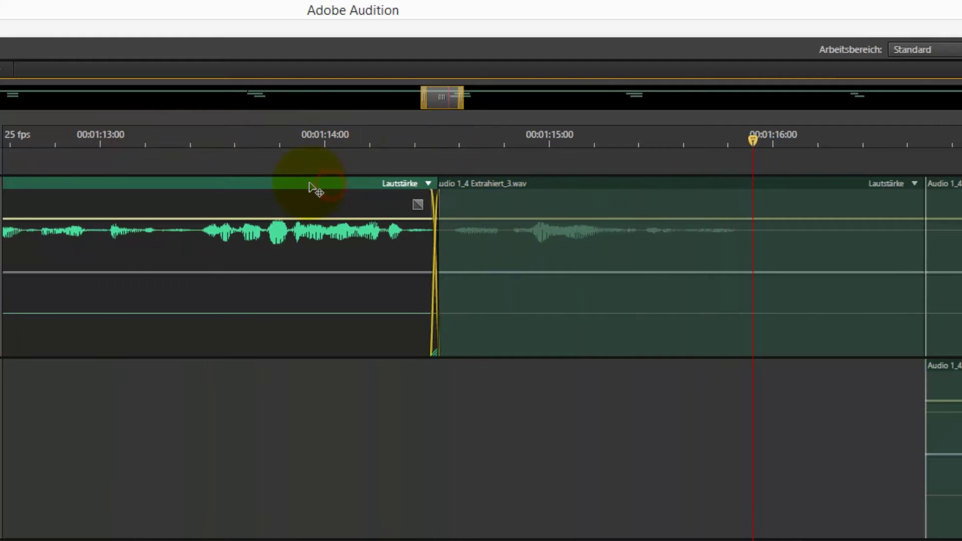
drag(256, 139, 144, 141)
key(space)
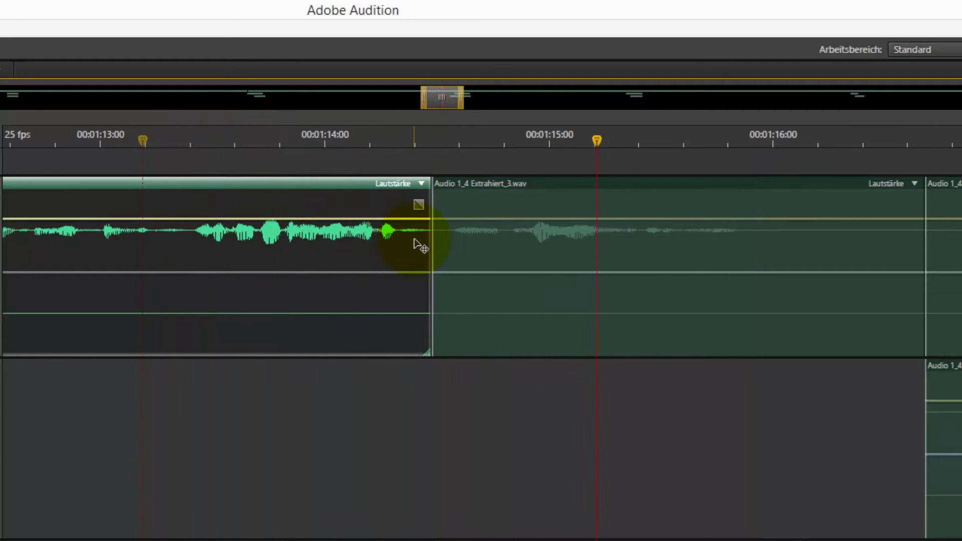
Move the clip before Audio 1_4 Extrahiert_3.wav about 0.2 seconds later to create a short crossfade, and play the transition.
drag(146, 192, 189, 192)
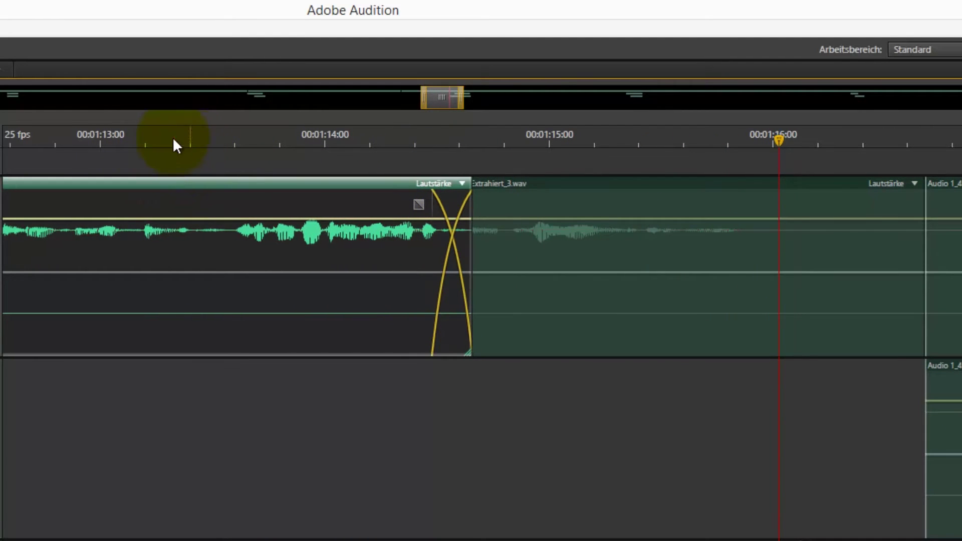
click(173, 142)
key(space)
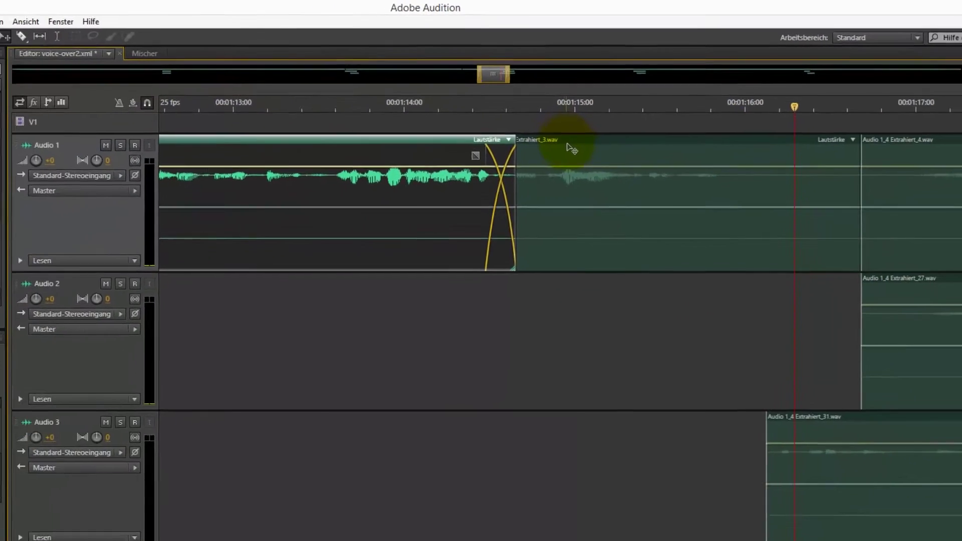
Shift Audio 1_4 Extrahiert_3.wav about 0.2 seconds earlier, play the longer crossfade, and readjust the clip's position slightly later.
drag(567, 144, 535, 142)
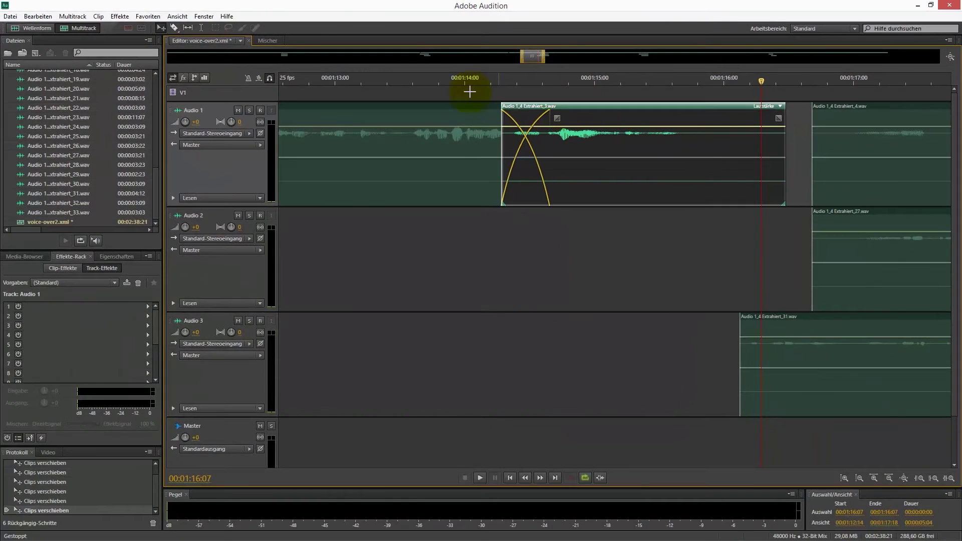
click(391, 89)
key(space)
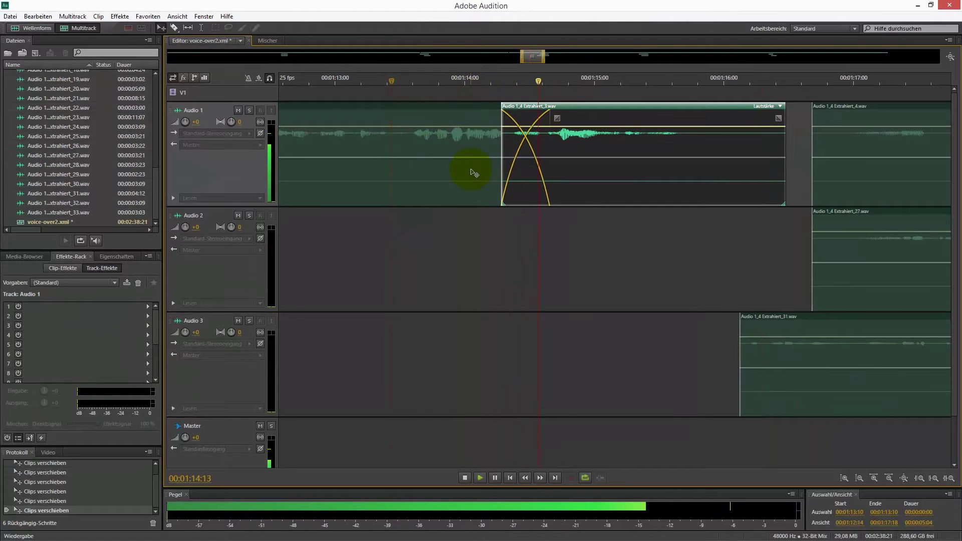
key(space)
drag(582, 110, 608, 109)
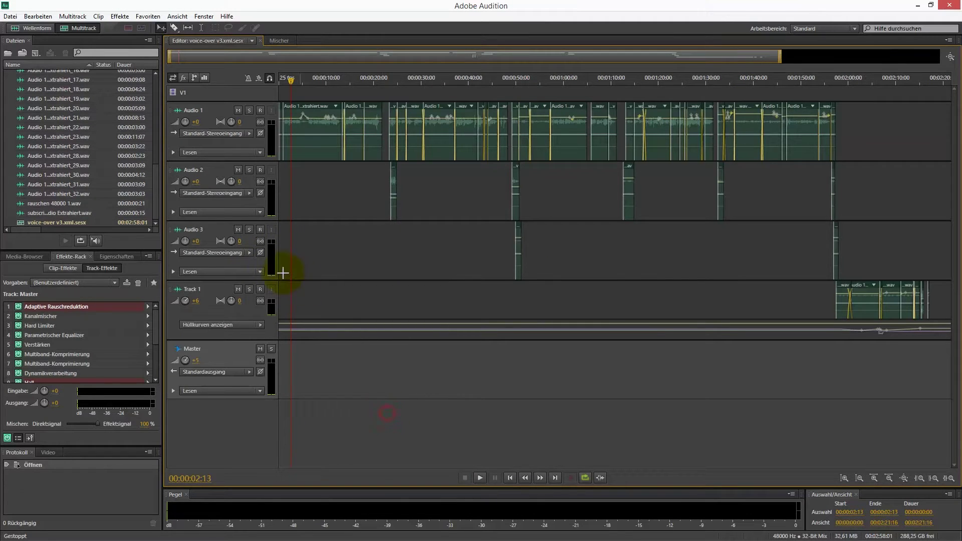
Check the effects racks of tracks Audio 1, Audio 2 and Audio 3 in the voice-over v3 session.
click(222, 109)
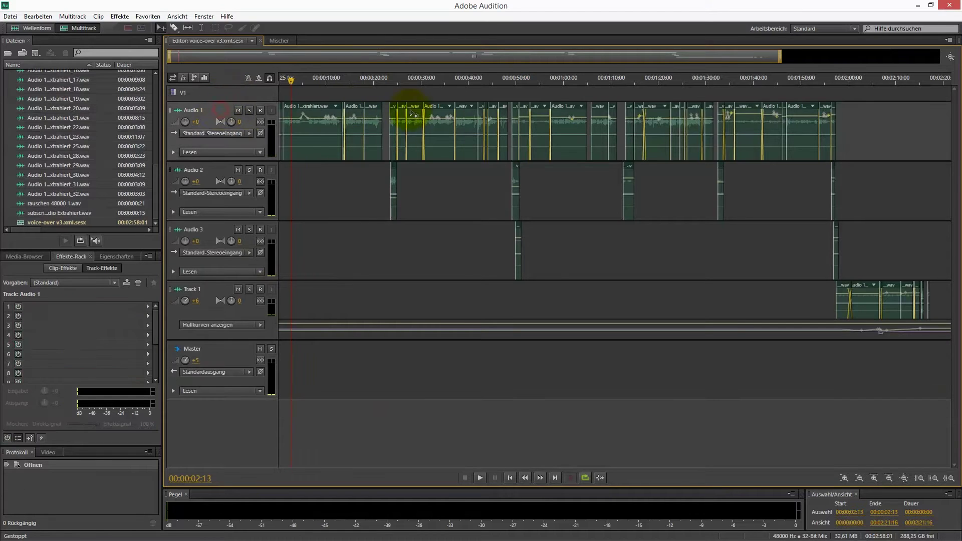
click(217, 175)
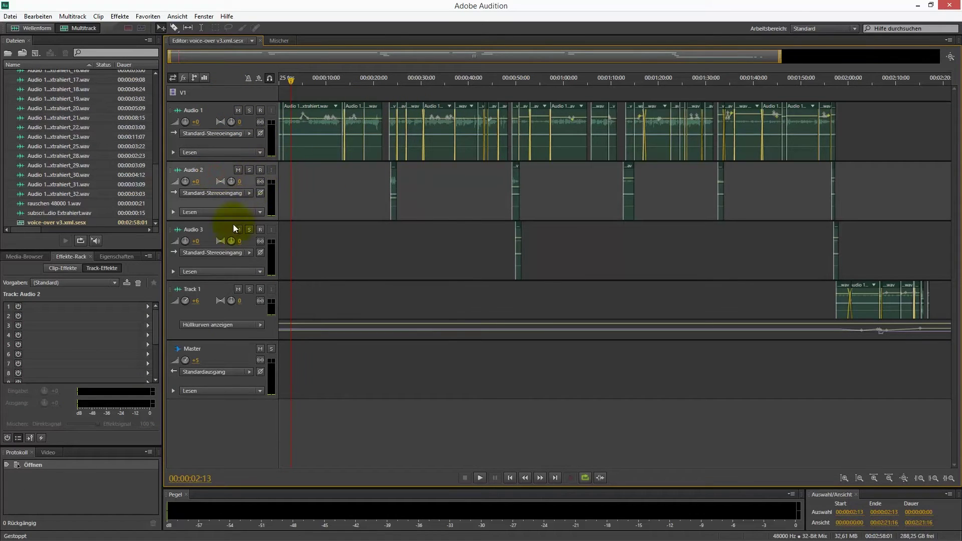
click(215, 234)
click(210, 115)
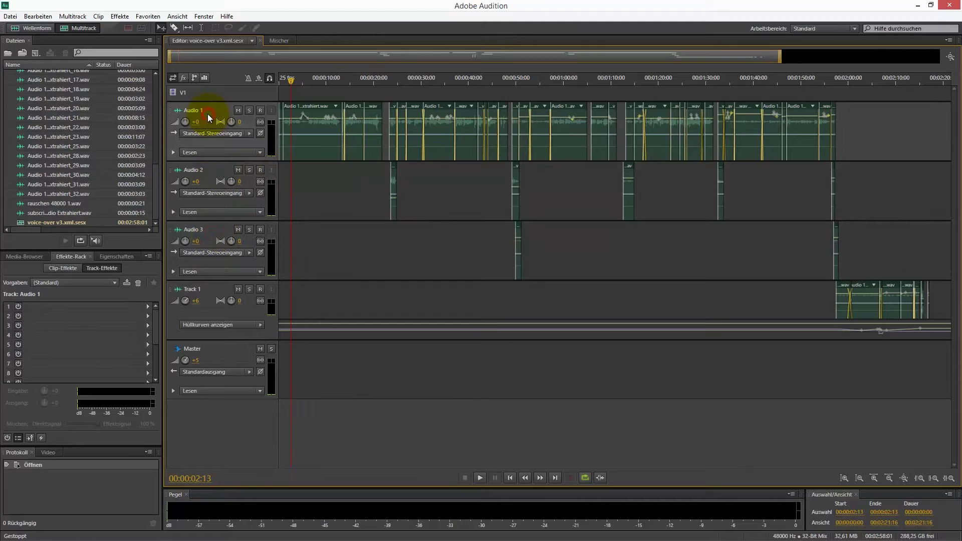
mouse_move(188, 123)
mouse_down()
mouse_move(198, 119)
mouse_move(176, 121)
mouse_up()
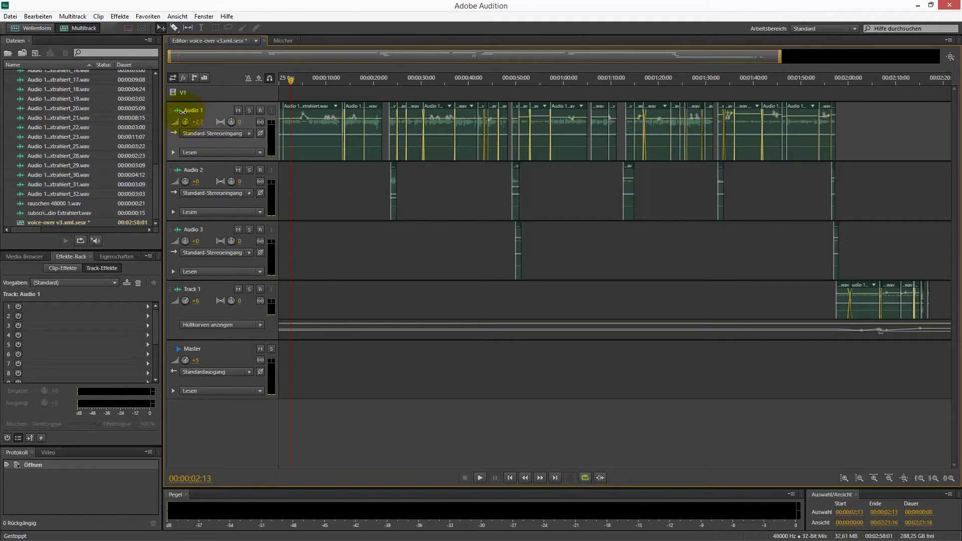
Display the Master track's effects rack and examine its chain of effects.
click(223, 354)
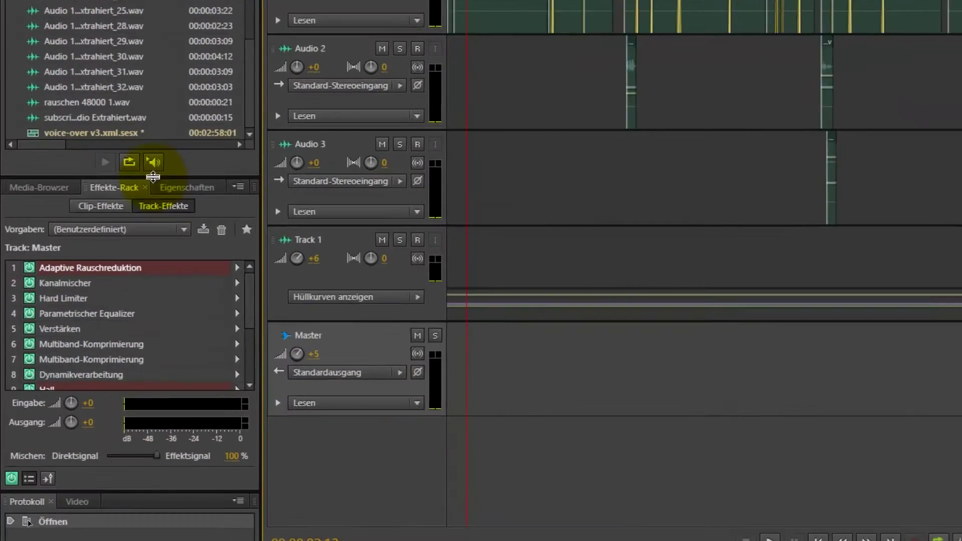
drag(97, 249, 92, 211)
drag(205, 18, 191, 5)
click(81, 165)
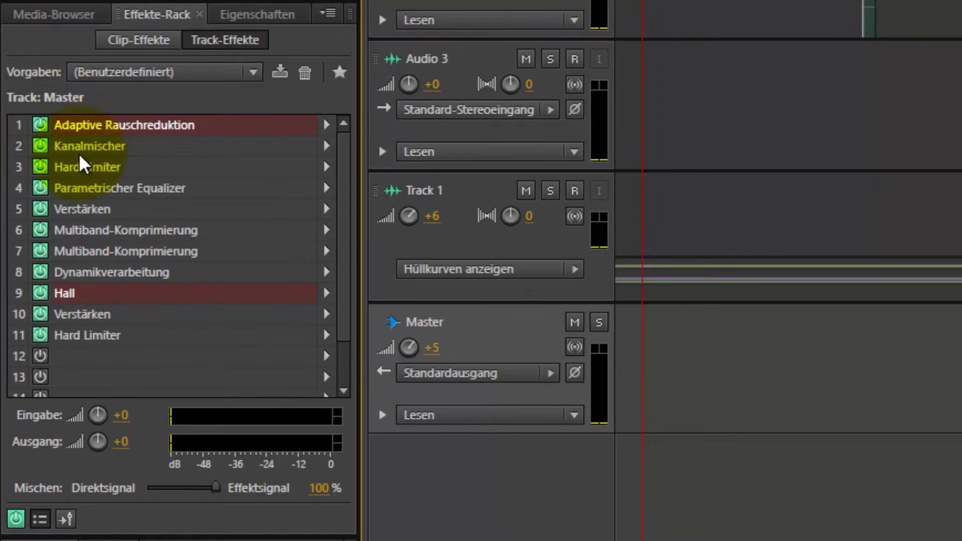
click(157, 128)
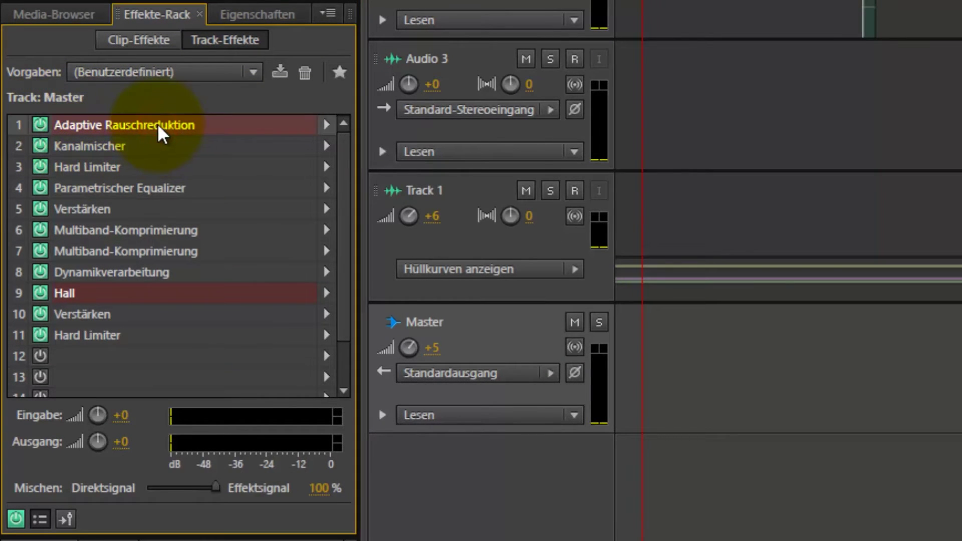
Play the voice-over with the Master effects active, bypass the whole rack for comparison, and re-enable it.
click(640, 0)
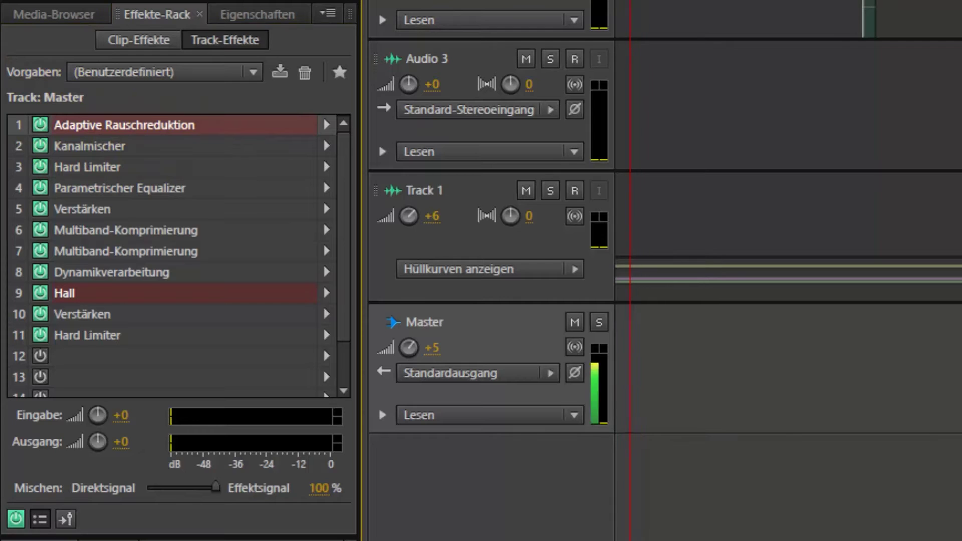
click(15, 519)
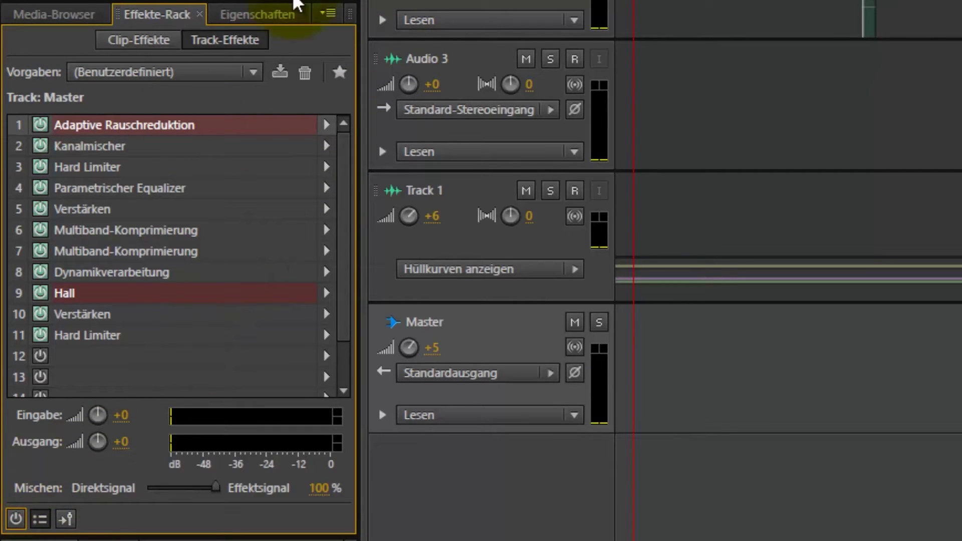
click(15, 519)
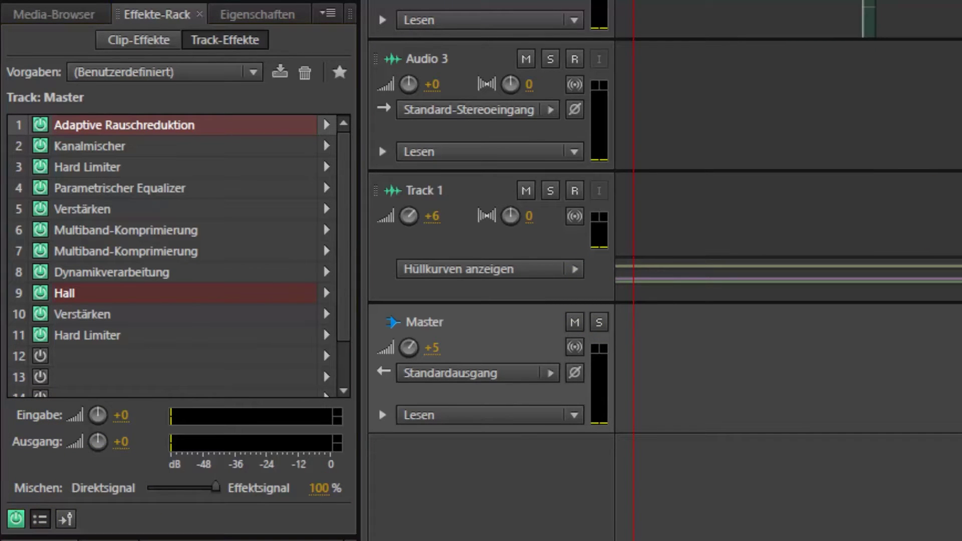
Review the settings of the Adaptive Rauschreduktion and Kanalmischer effects on the Master track.
click(154, 124)
double_click(125, 126)
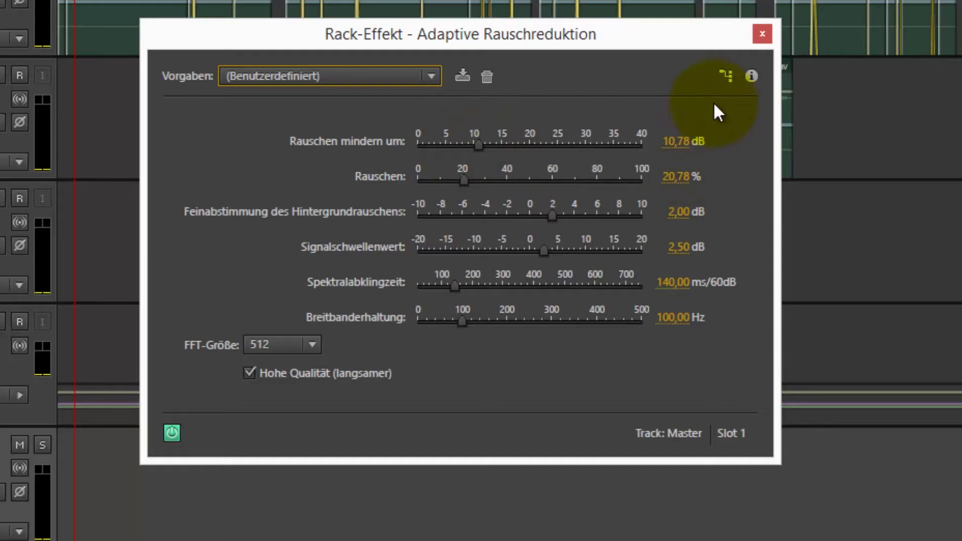
click(762, 34)
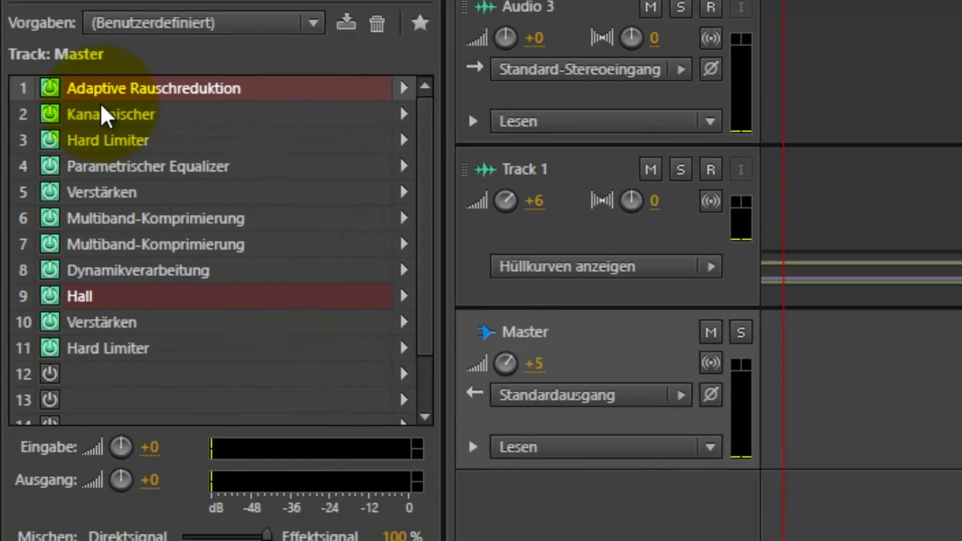
click(105, 114)
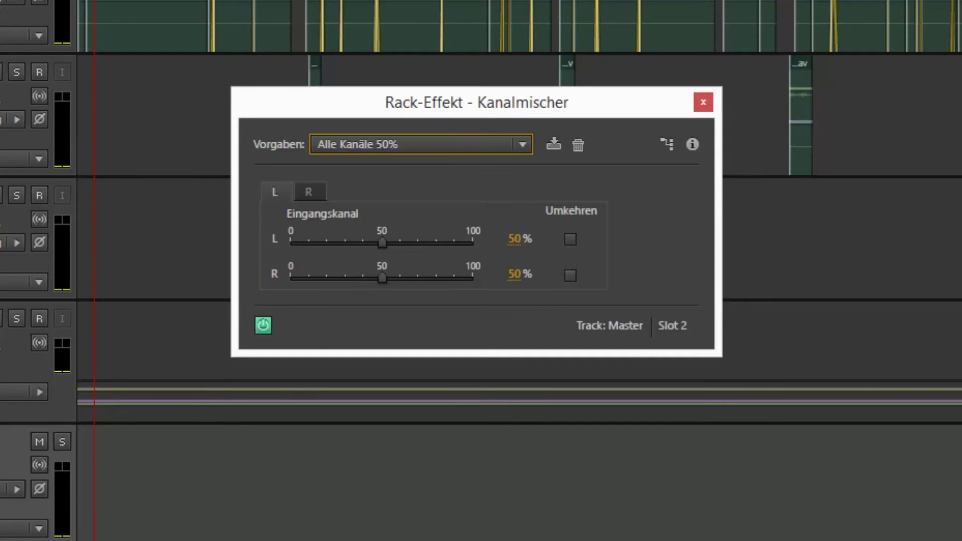
click(703, 103)
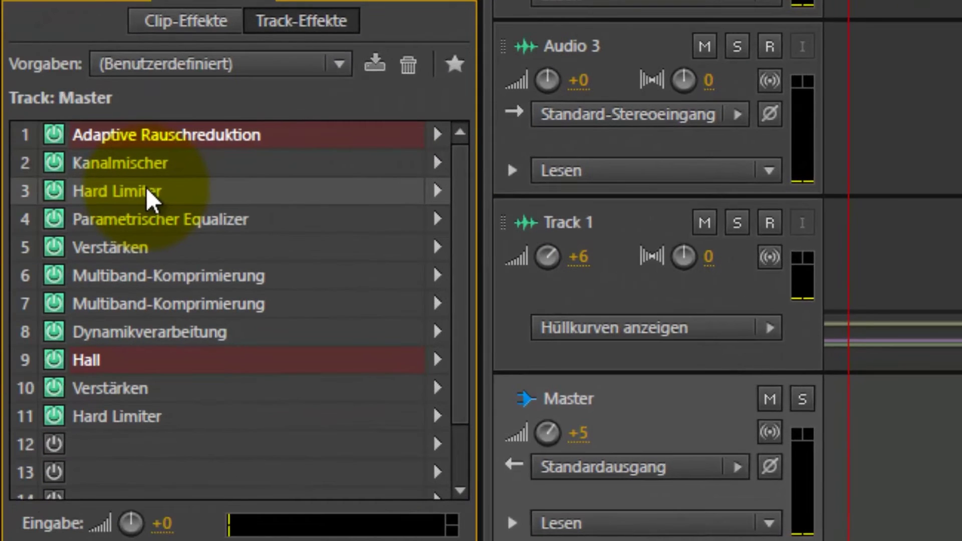
Set the maximum amplitude of the Hard Limiter in slot 3 of the Master track to -12 dB.
double_click(38, 210)
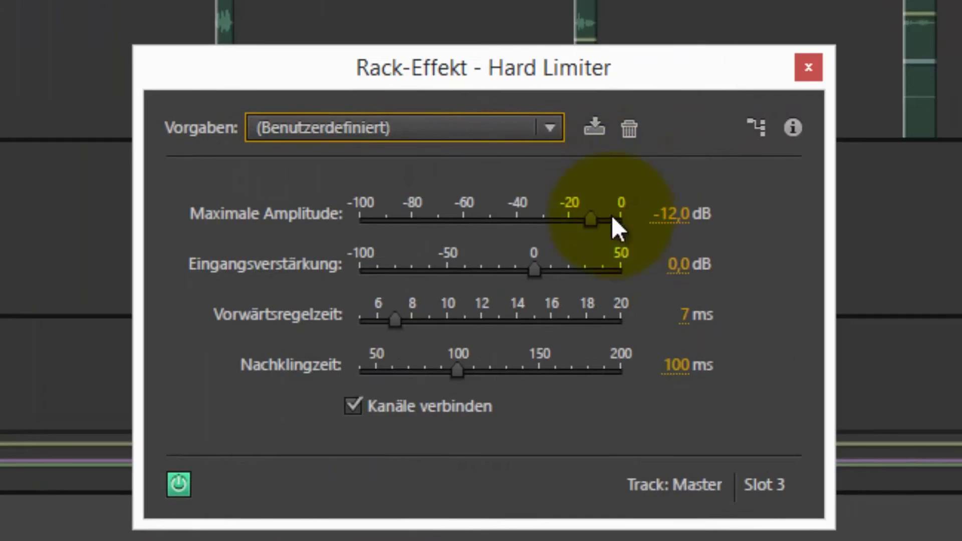
click(677, 220)
text(-12)
click(762, 224)
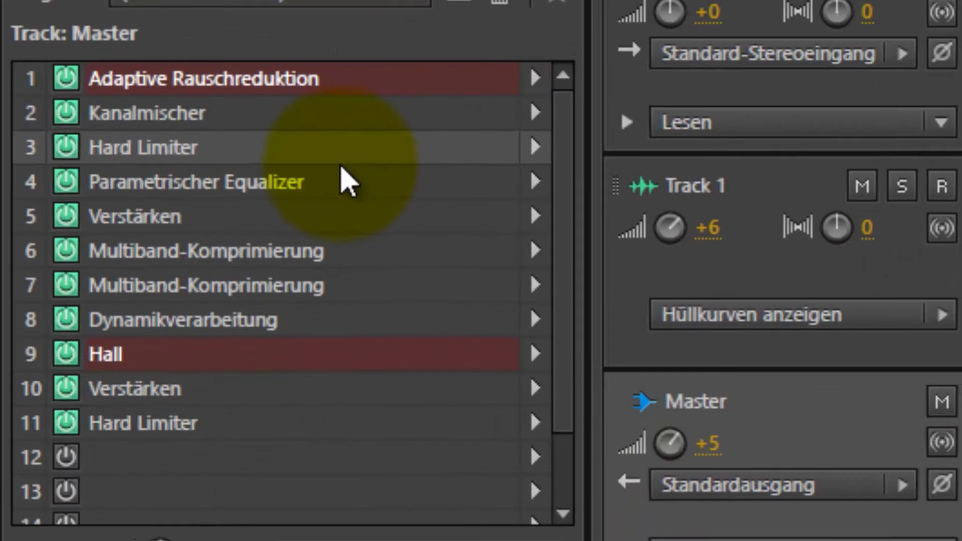
Examine the Parametrischer Equalizer's curve and band settings in slot 4 of the Master track.
click(230, 183)
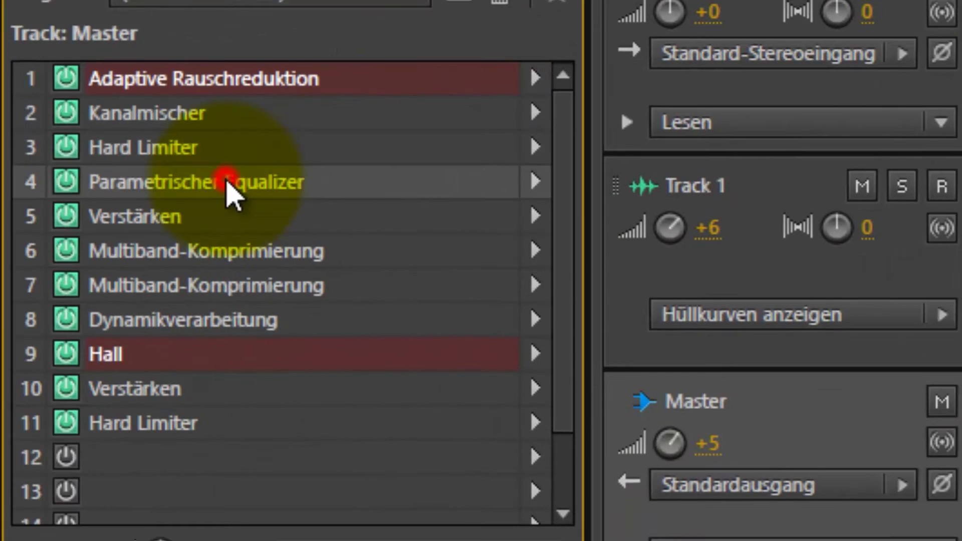
click(132, 186)
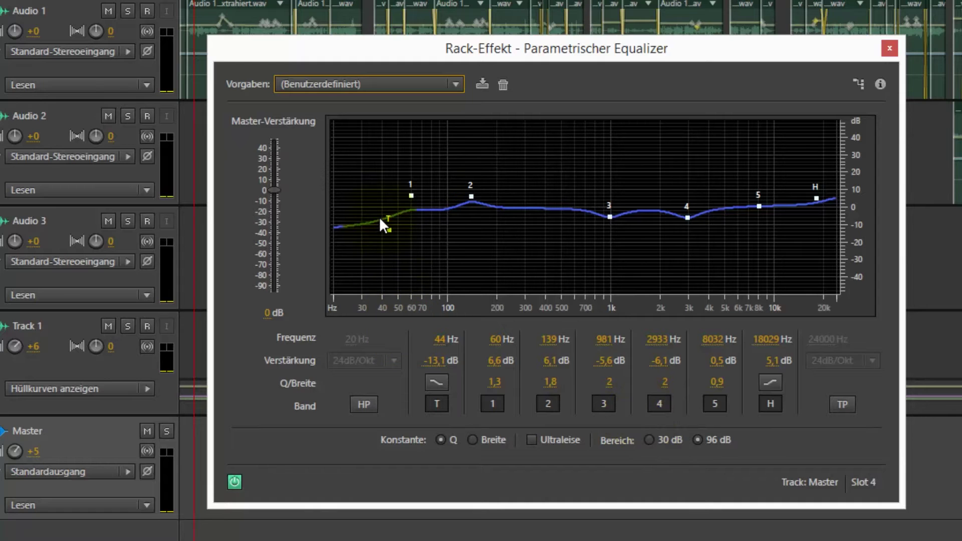
mouse_move(412, 199)
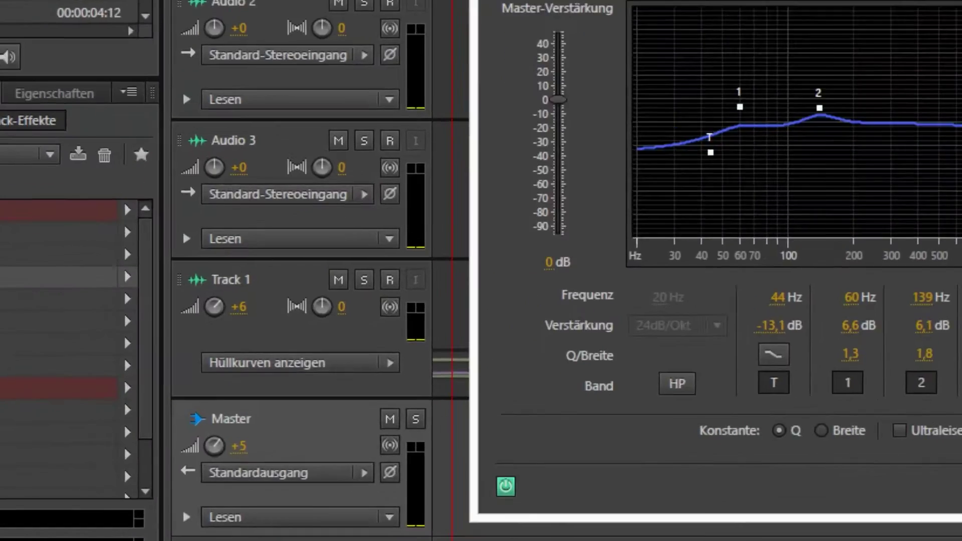
click(890, 48)
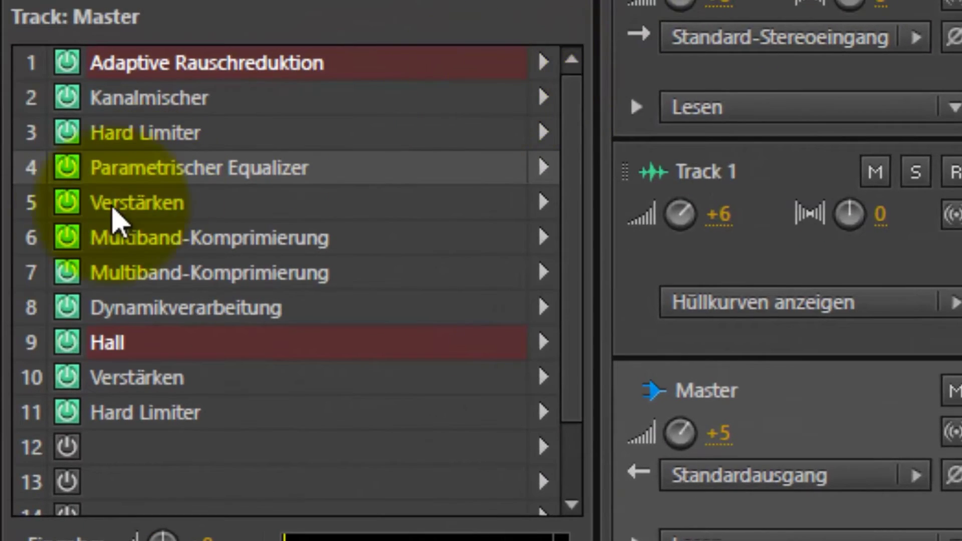
Review the settings of the Verstärken effect in slot 5 and the Multiband-Komprimierung effects in slots 6 and 7 of the Master track.
click(45, 225)
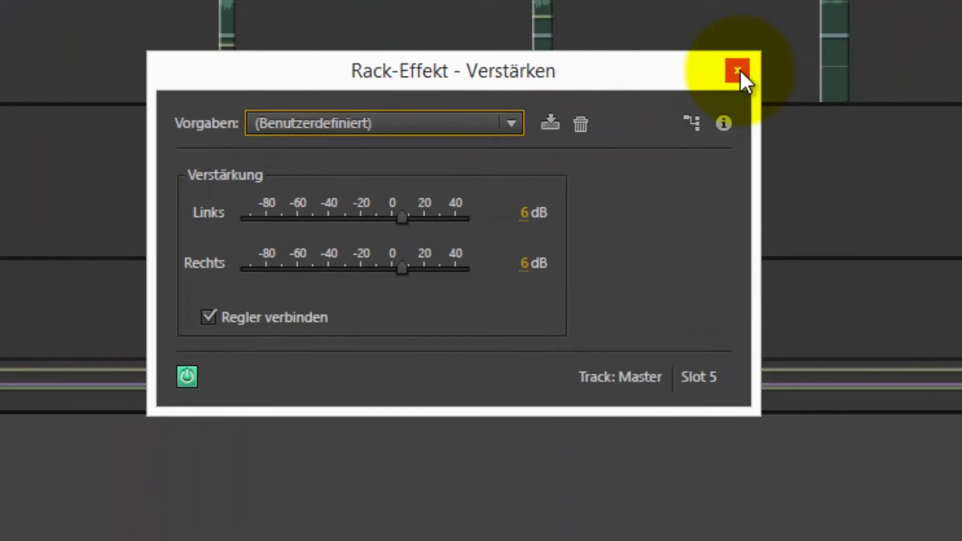
click(740, 72)
click(739, 69)
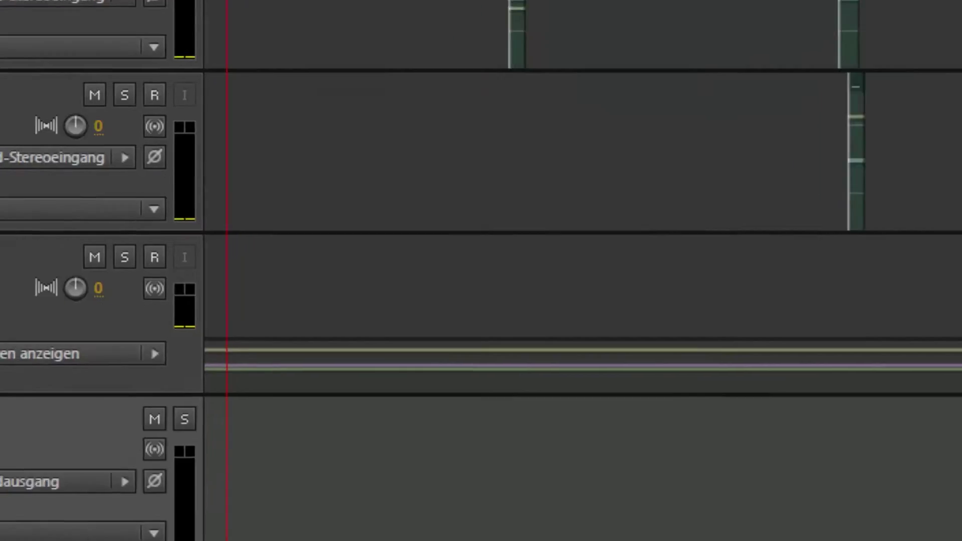
click(161, 257)
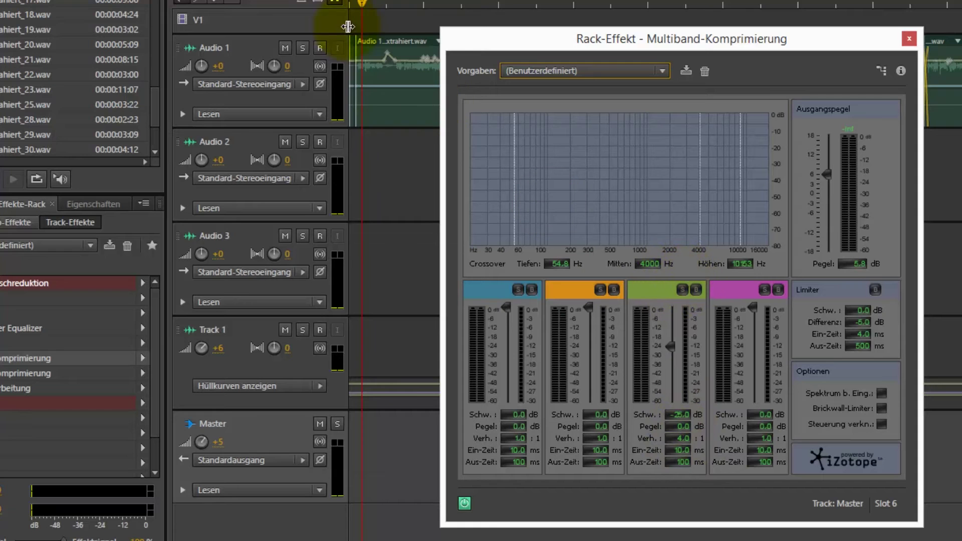
drag(375, 3, 380, 4)
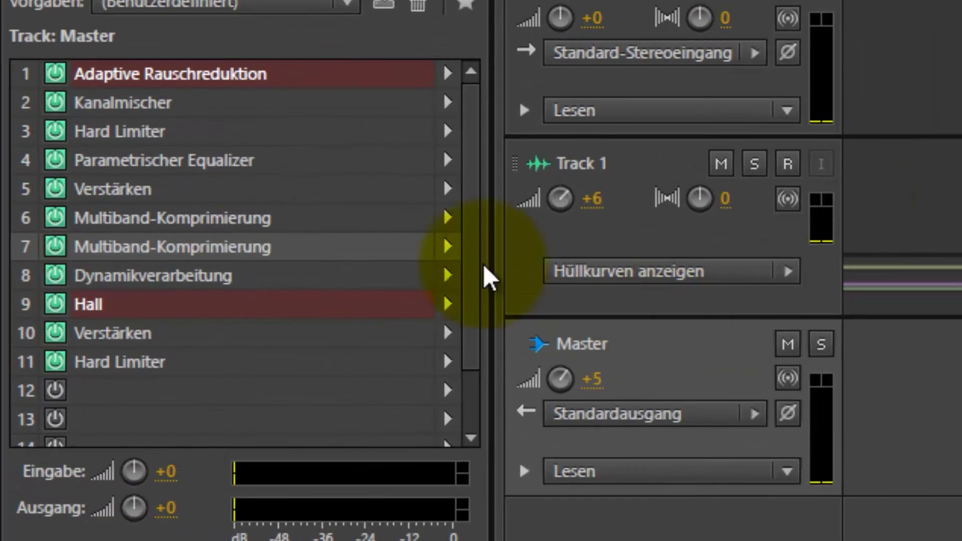
Examine the curve points of the Dynamikverarbeitung effect in slot 8 of the Master track.
click(145, 276)
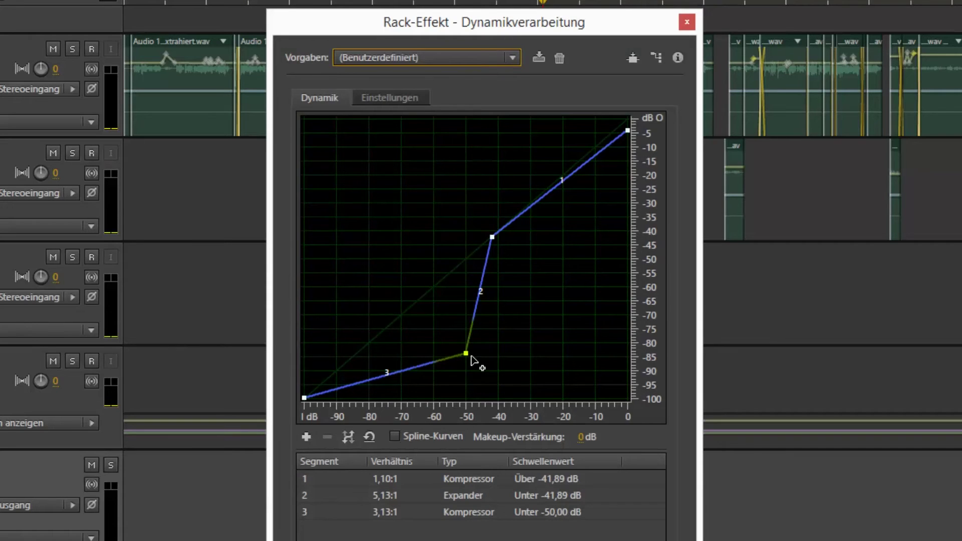
mouse_move(468, 354)
mouse_move(492, 238)
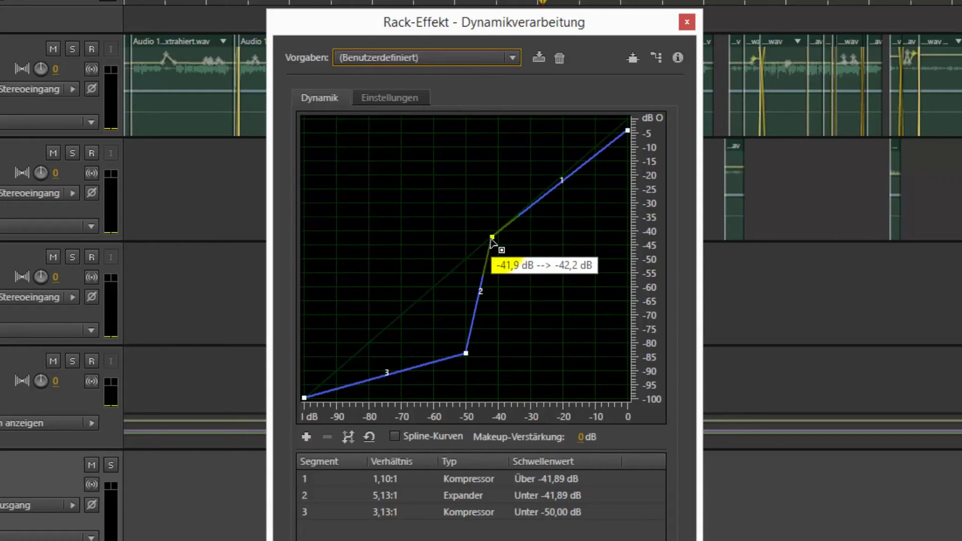
mouse_move(628, 131)
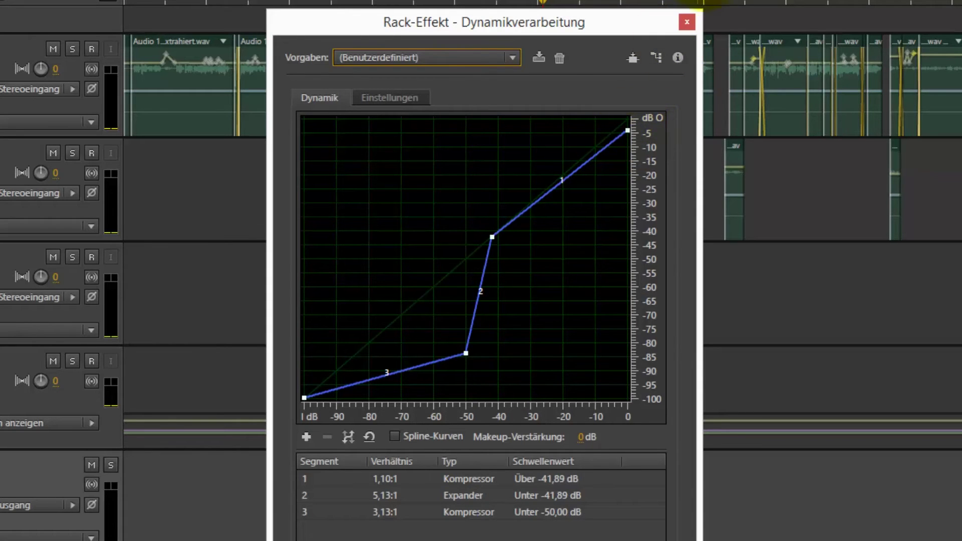
click(687, 23)
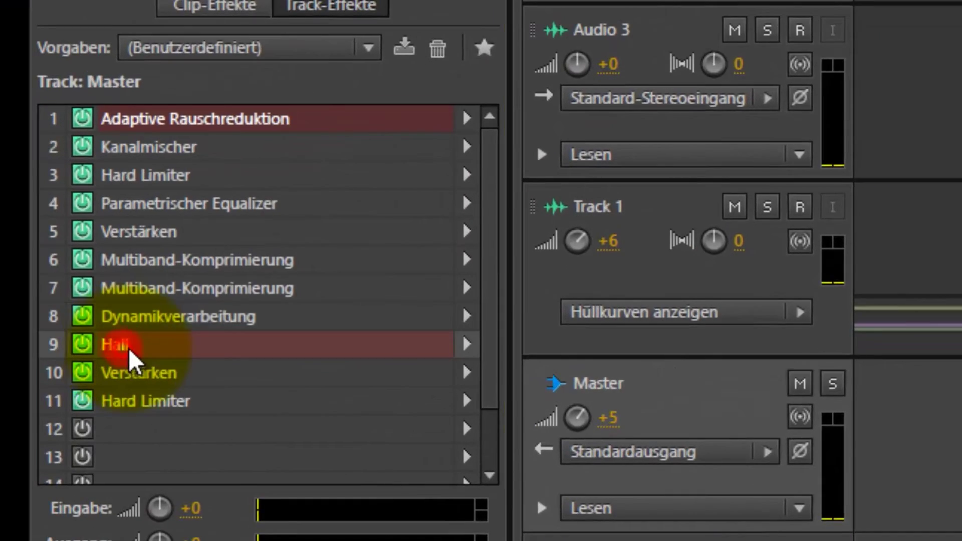
Review the settings of the Hall effect in slot 9 and the Hard Limiter in slot 11 of the Master track.
double_click(115, 345)
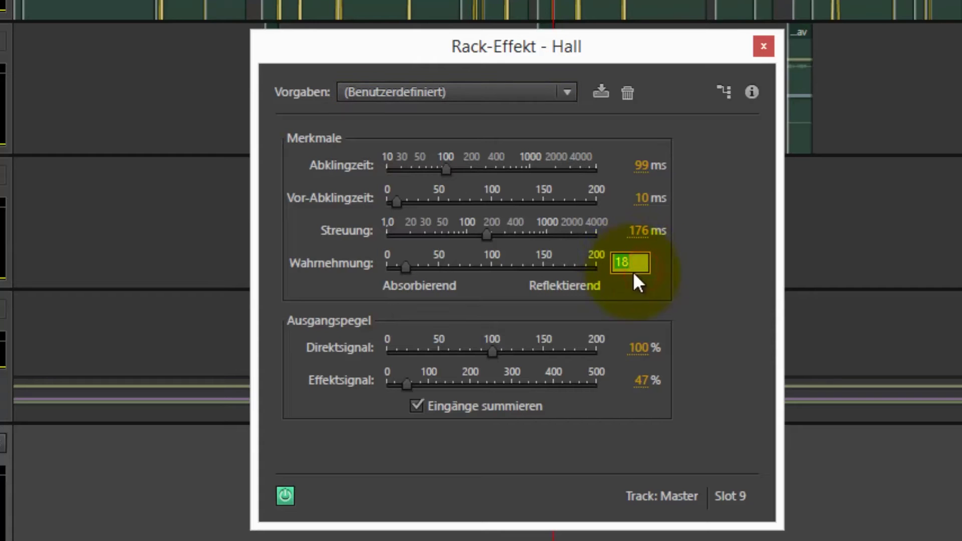
click(672, 261)
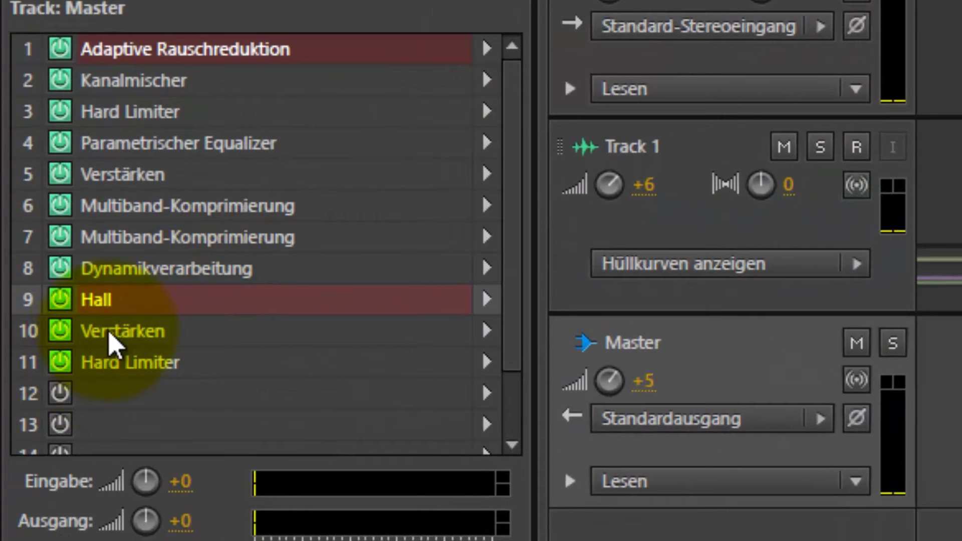
click(24, 346)
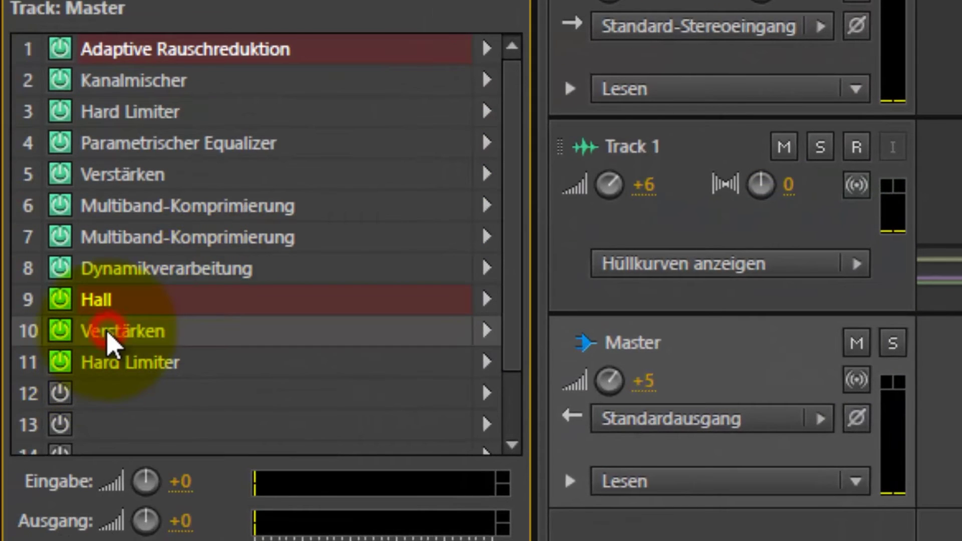
double_click(115, 362)
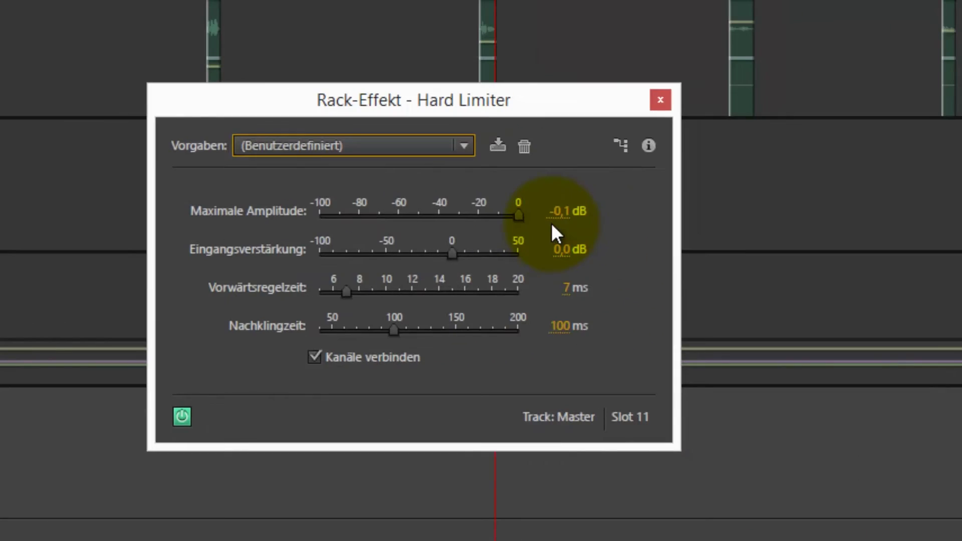
click(660, 101)
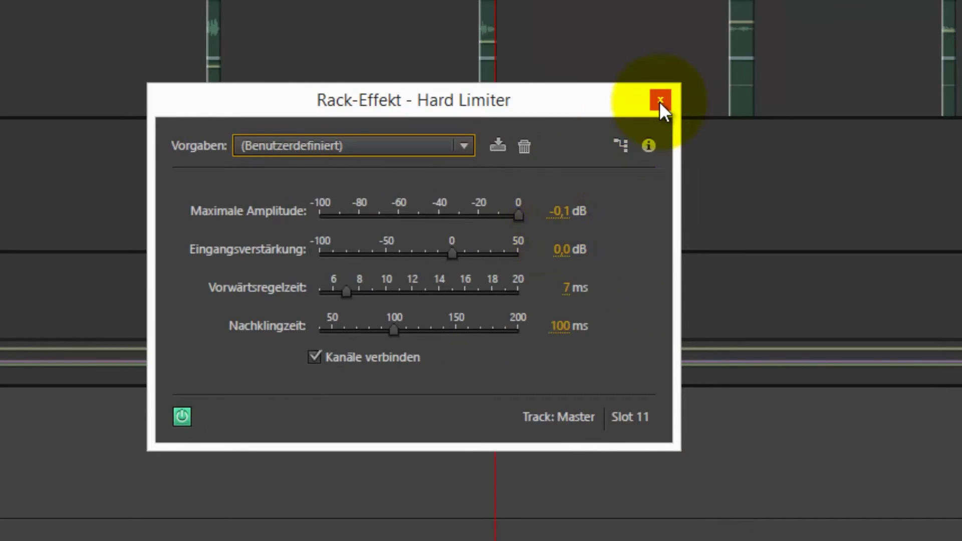
click(659, 101)
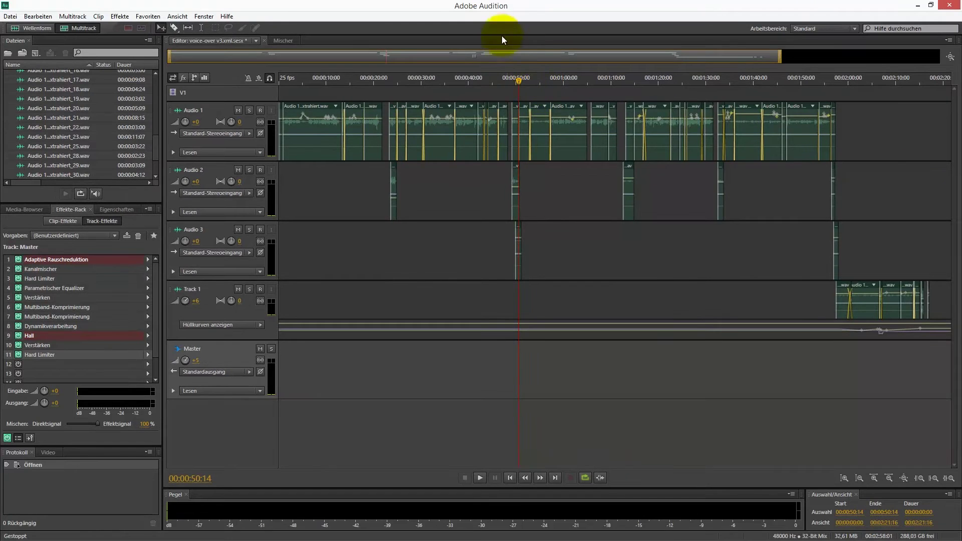
Select the time range from 00:00:18:00 to 00:00:21:21 over the Audio 1_2 Extrahiert clip.
scroll(485, 56, up, 5)
click(440, 80)
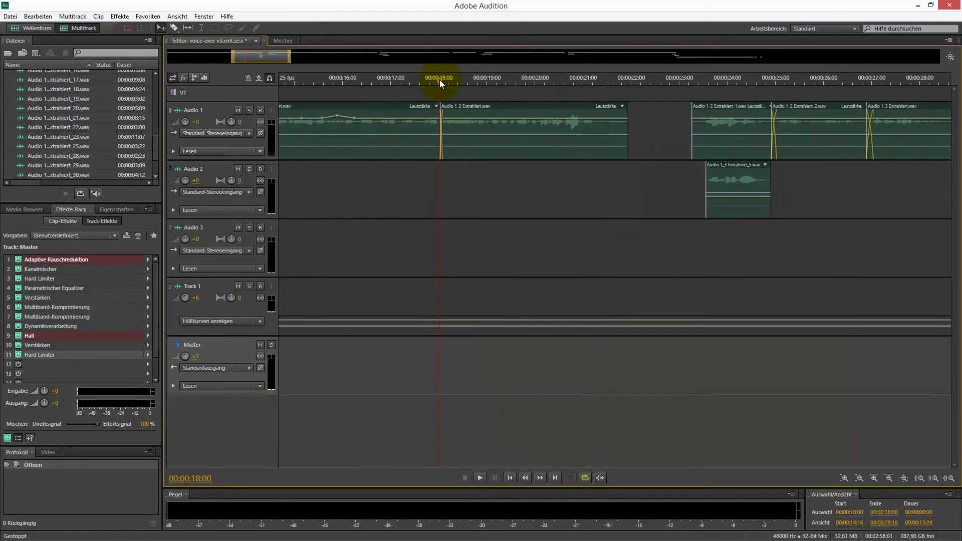
key(i)
drag(440, 80, 624, 78)
key(o)
drag(576, 79, 447, 78)
Play the selected range and switch off all eleven effects on the Master track.
key(space)
click(19, 355)
click(18, 298)
click(18, 288)
click(18, 278)
click(18, 269)
click(18, 260)
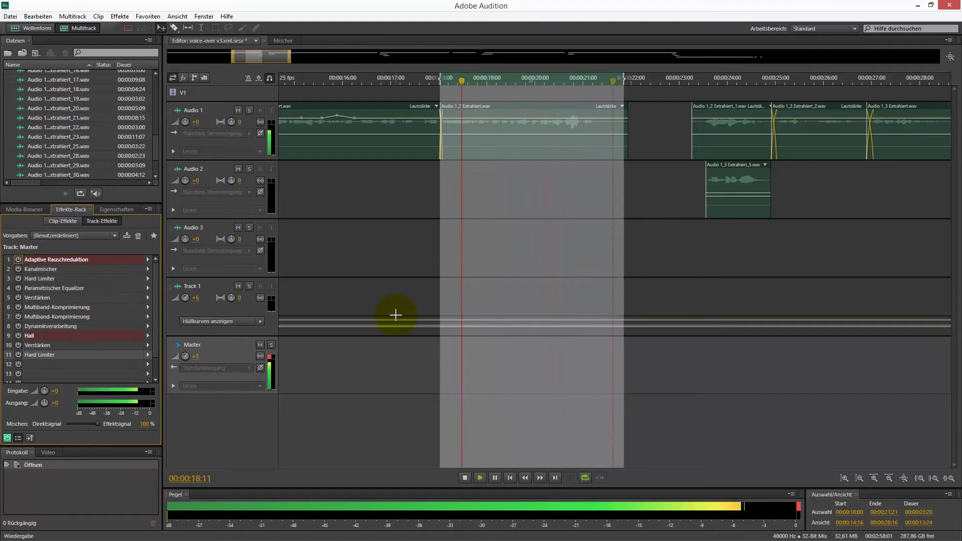
Audition the selection while re-enabling Adaptive Rauschreduktion, Kanalmischer and the slot 3 Hard Limiter one after another.
click(18, 259)
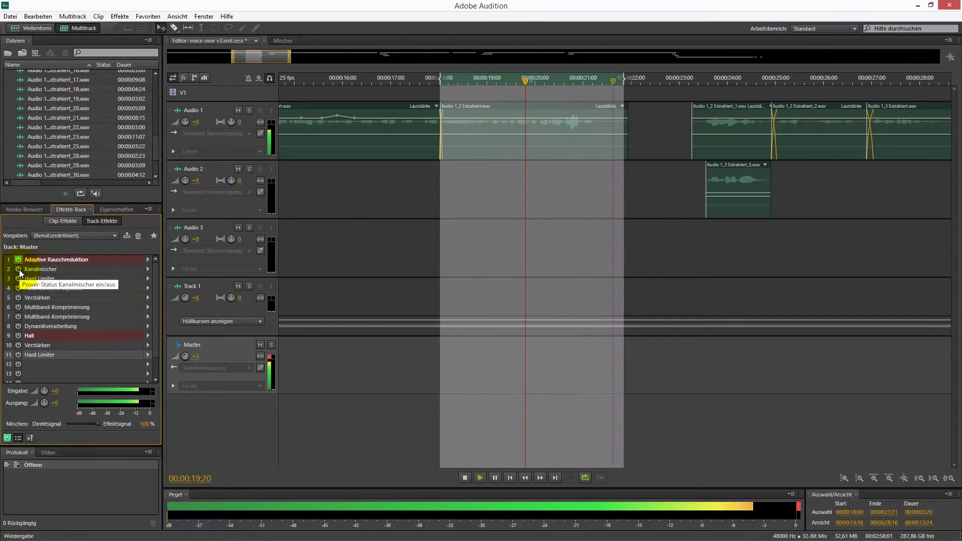
click(18, 269)
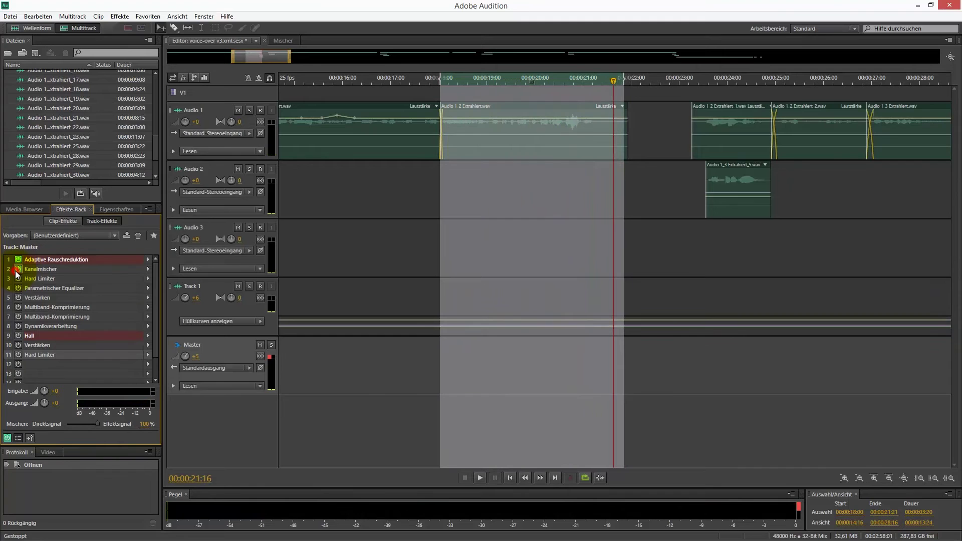
key(space)
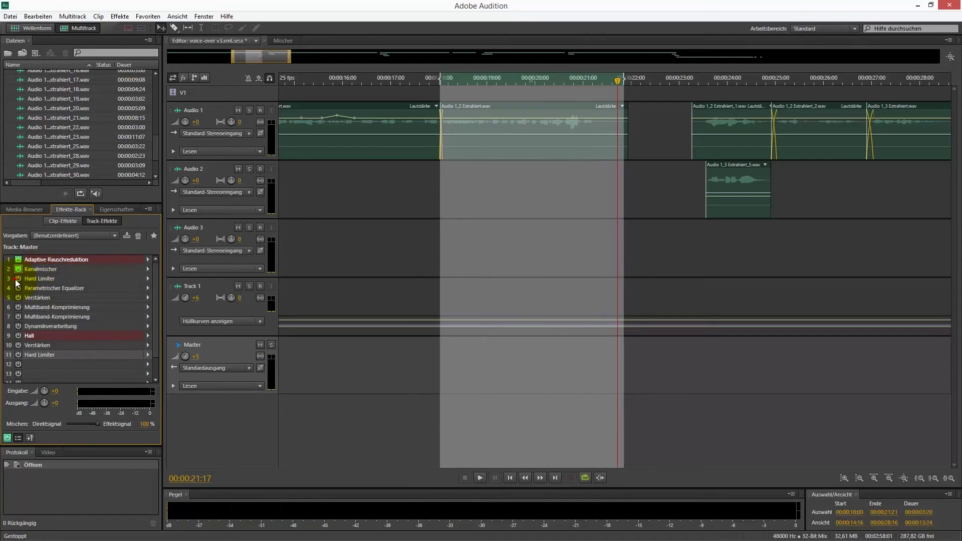
key(space)
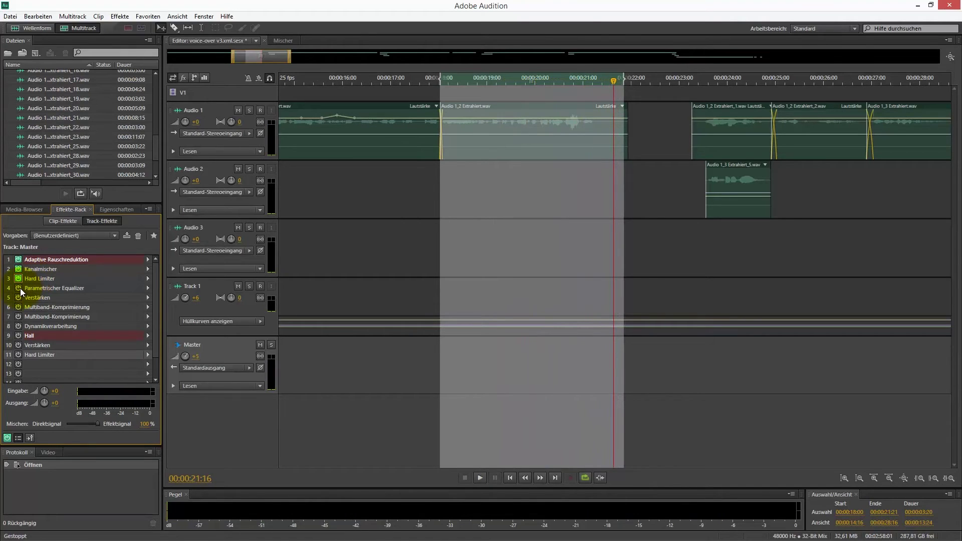
Audition the selection while re-enabling Parametrischer Equalizer, the slot 5 Verstärken and both Multiband-Komprimierung effects in turn.
click(19, 288)
key(space)
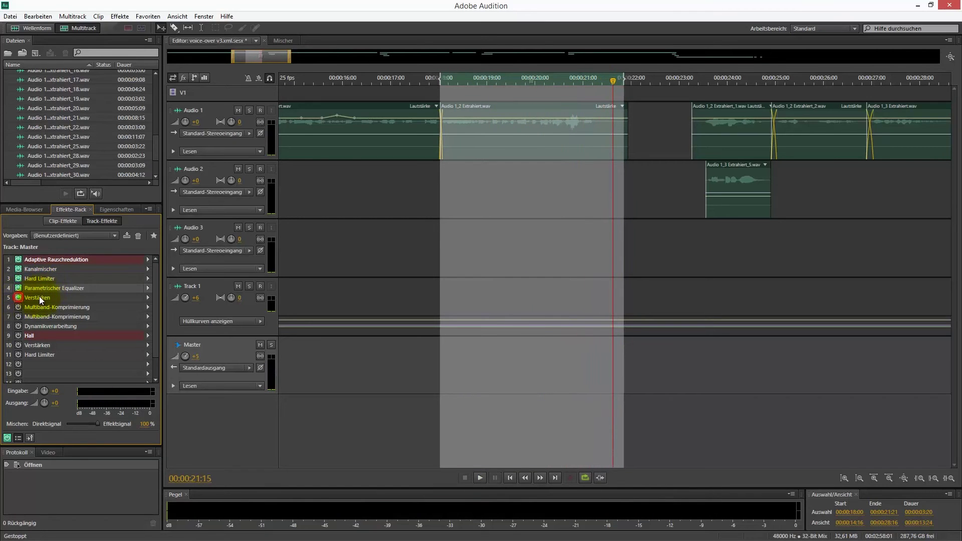
key(space)
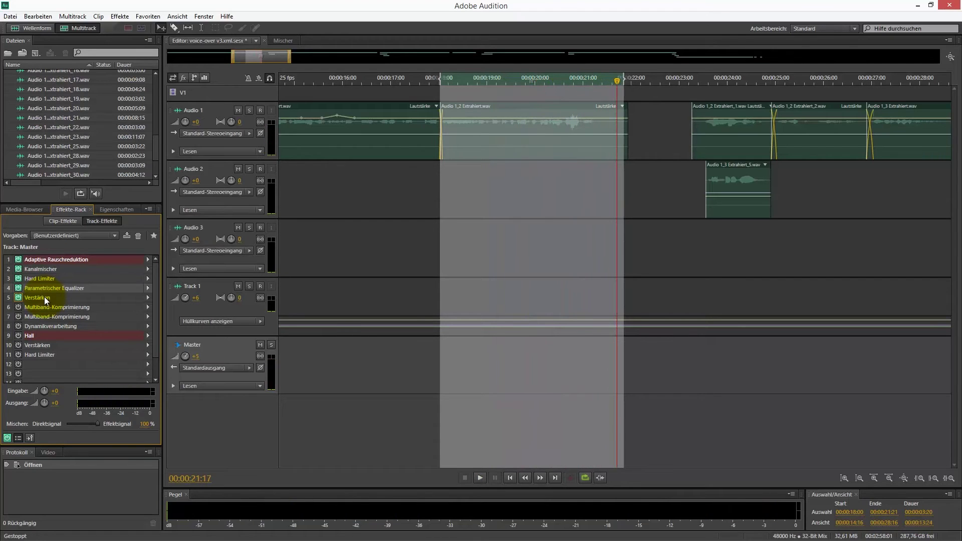
click(31, 307)
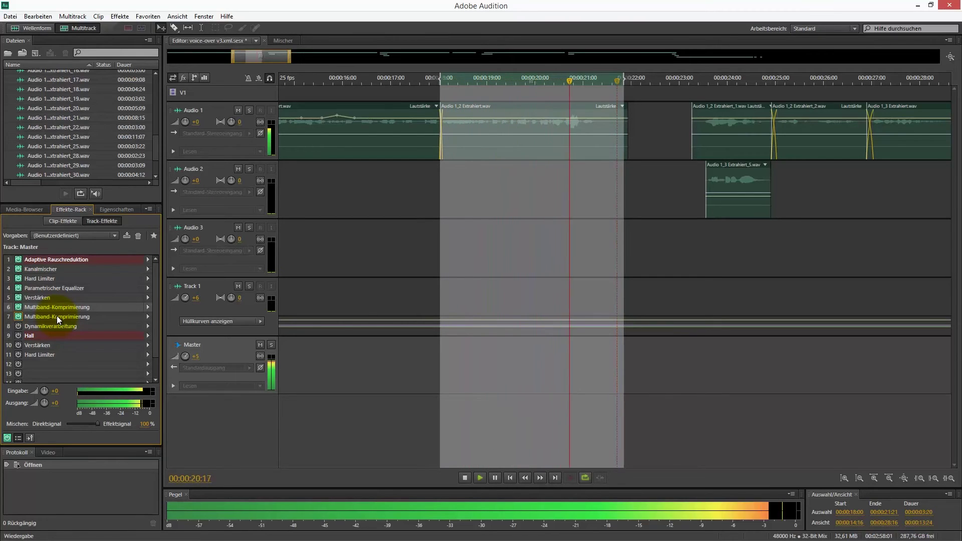
key(space)
Audition the selection while re-enabling Dynamikverarbeitung, Hall, the slot 10 Verstärken and the slot 11 Hard Limiter.
click(44, 326)
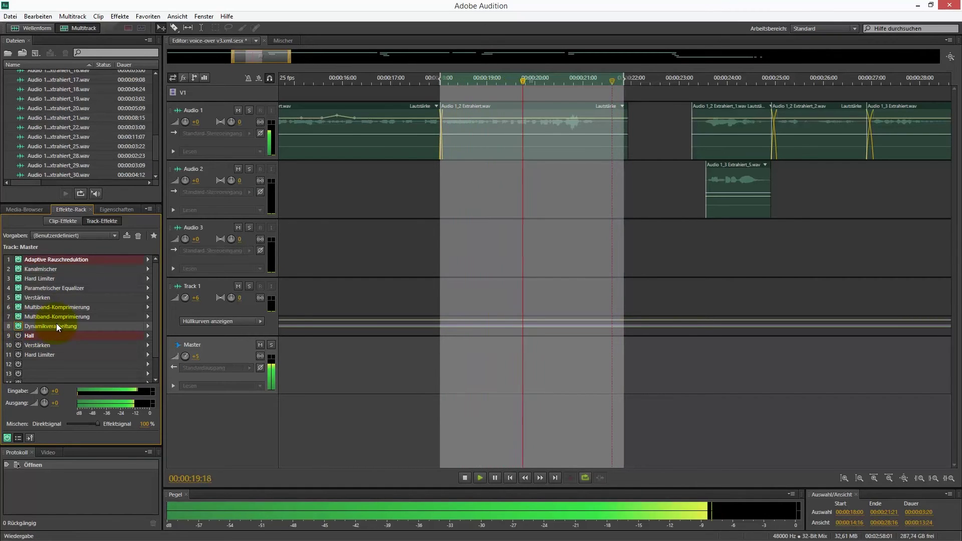
key(space)
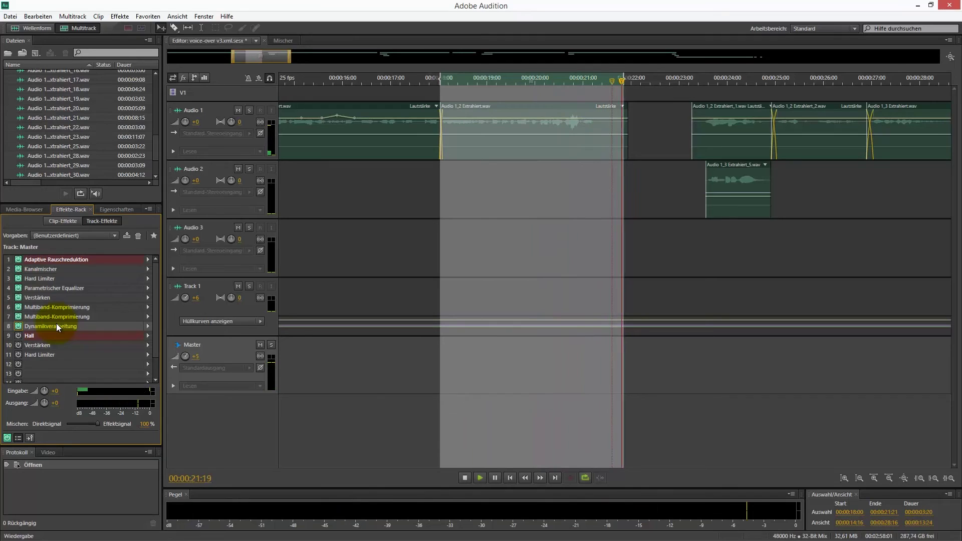
click(19, 336)
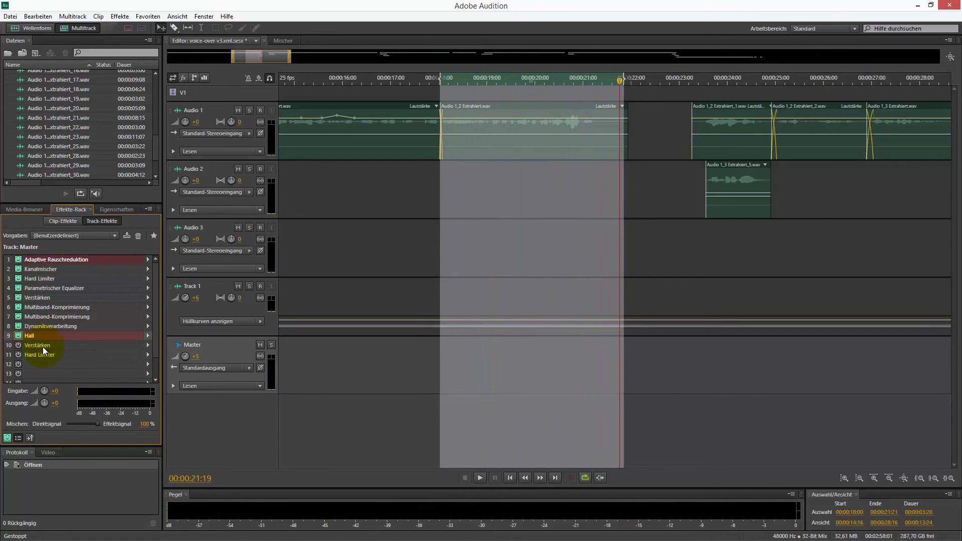
key(space)
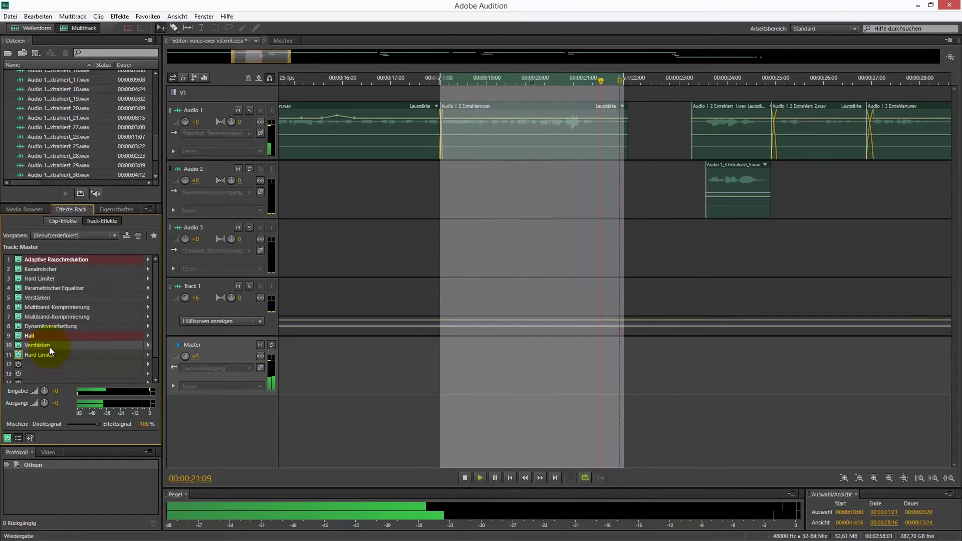
key(space)
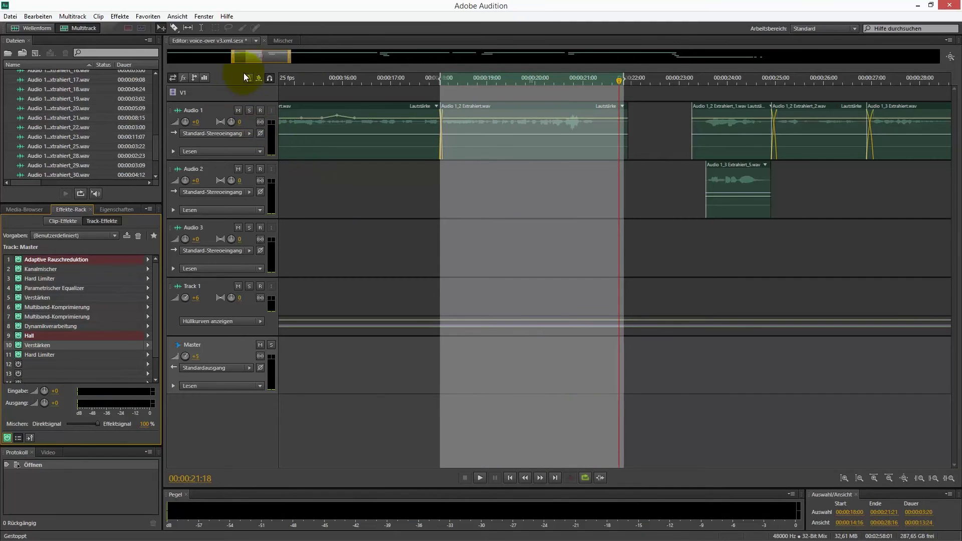
Go to about 00:01:57 on the timeline, just before the first clip on Track 1.
drag(257, 59, 692, 64)
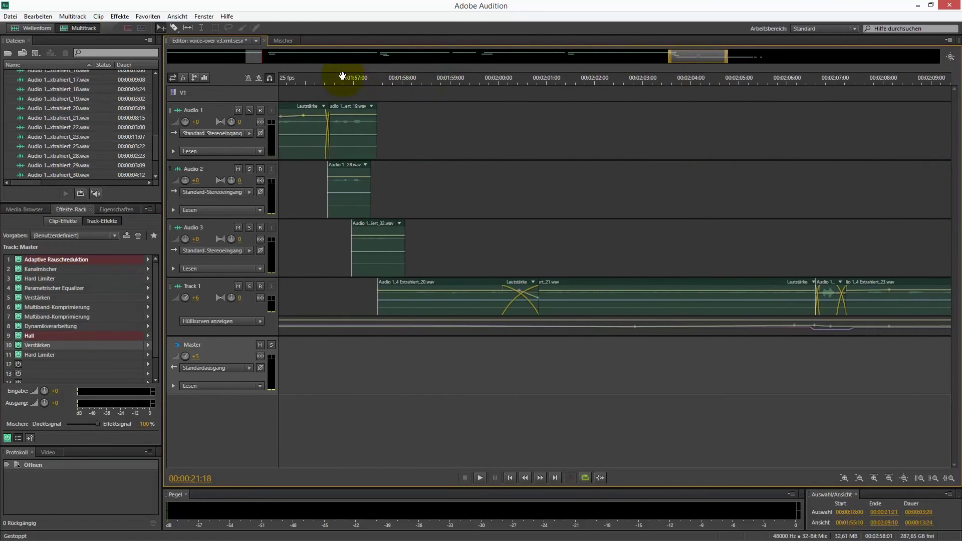
click(345, 83)
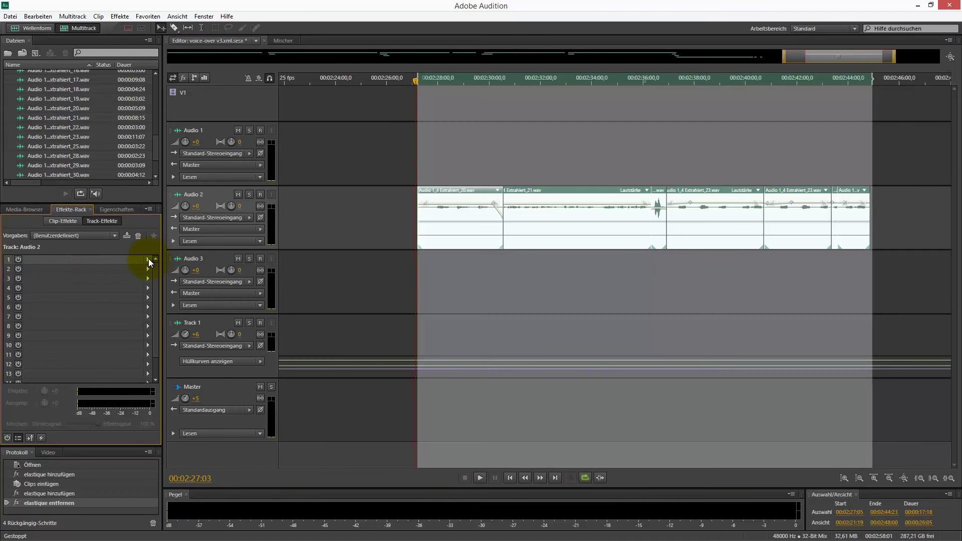
Add the elastique VST effect to slot 1 of the Audio 2 track and place its window clear of the clips.
click(148, 261)
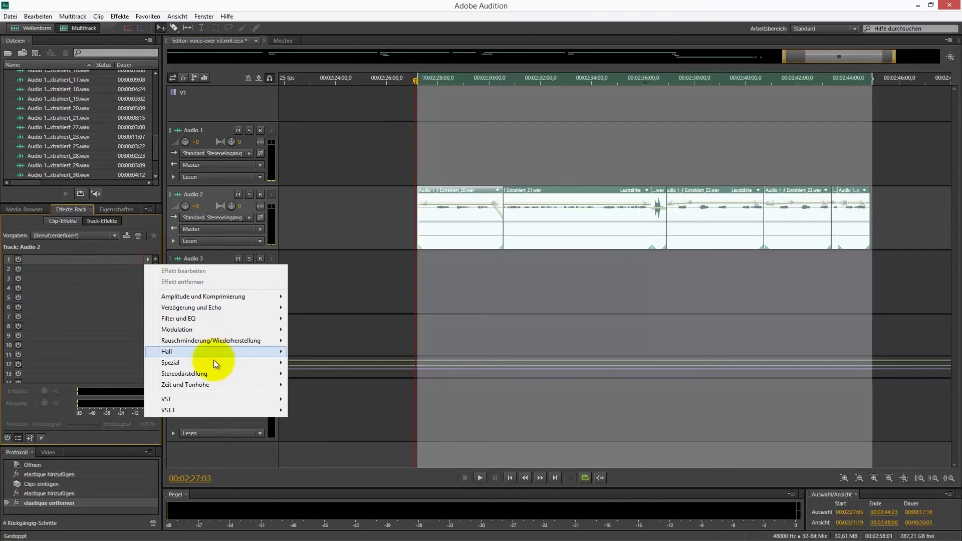
mouse_move(214, 363)
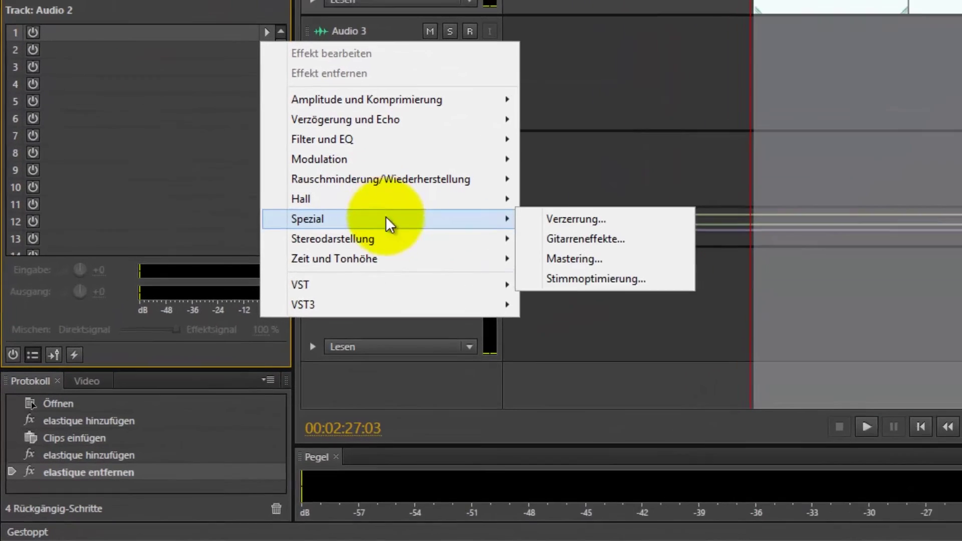
mouse_move(392, 288)
mouse_move(594, 281)
mouse_move(687, 281)
click(780, 283)
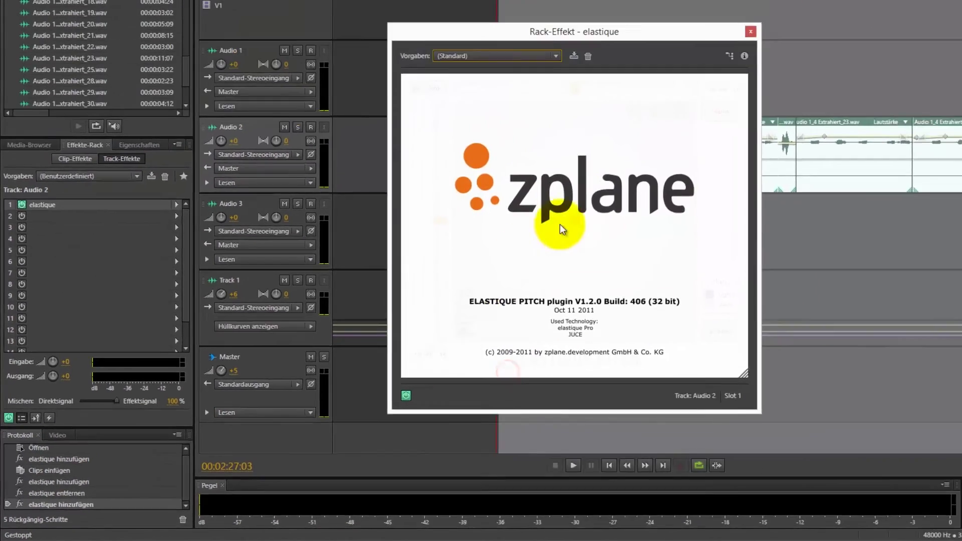
drag(494, 116, 208, 100)
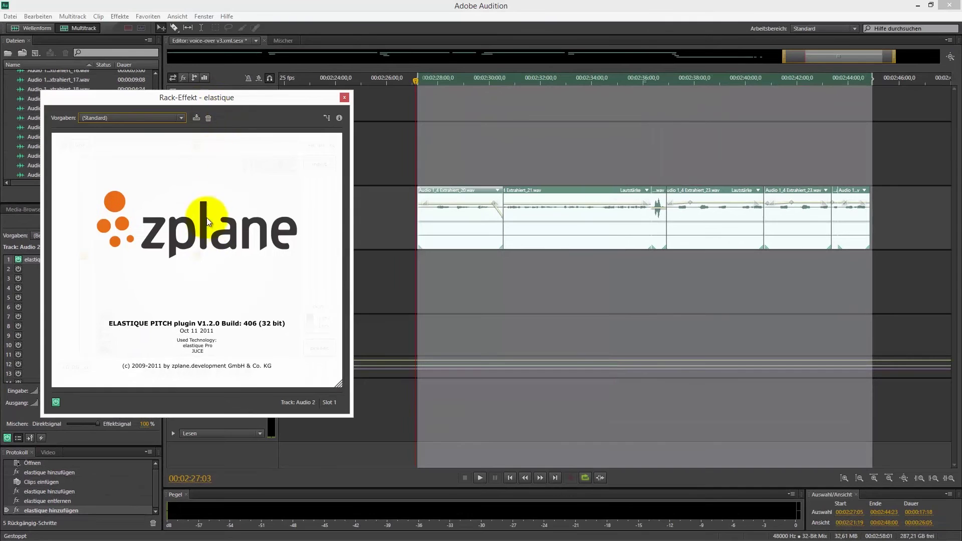
click(79, 148)
Play the Audio 2 clips from 00:02:27:05 and lower elastique's pitch to about -10.7 st and timbre to about -10.6 st.
click(416, 63)
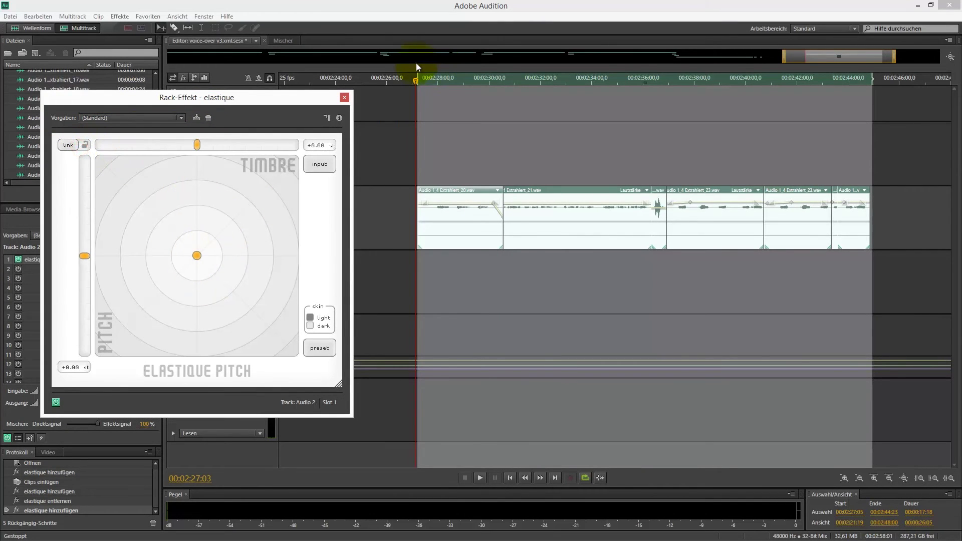
click(417, 76)
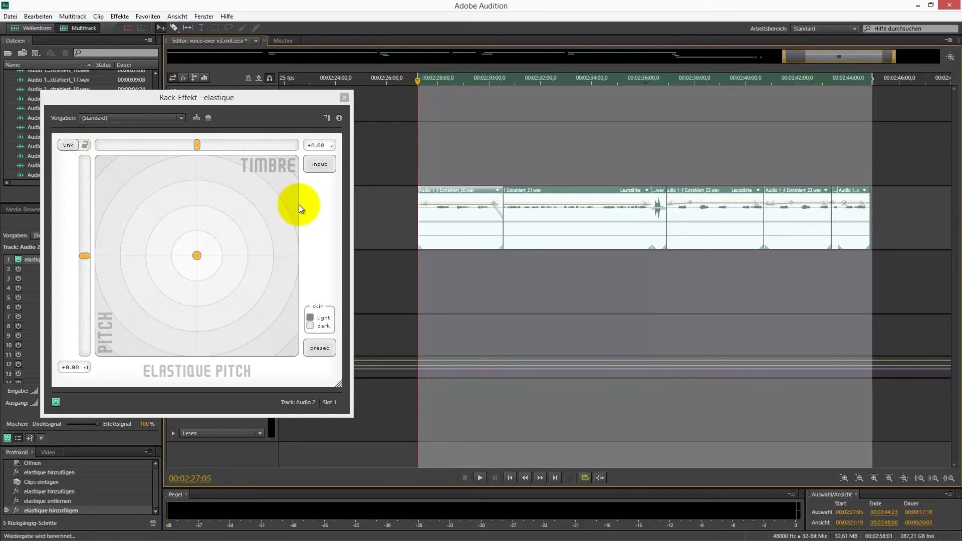
key(space)
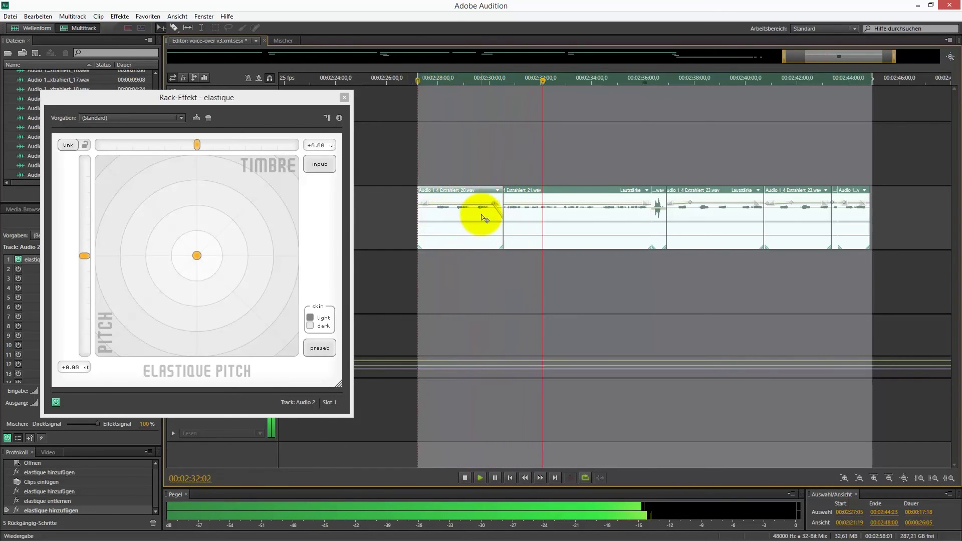
drag(195, 256, 113, 341)
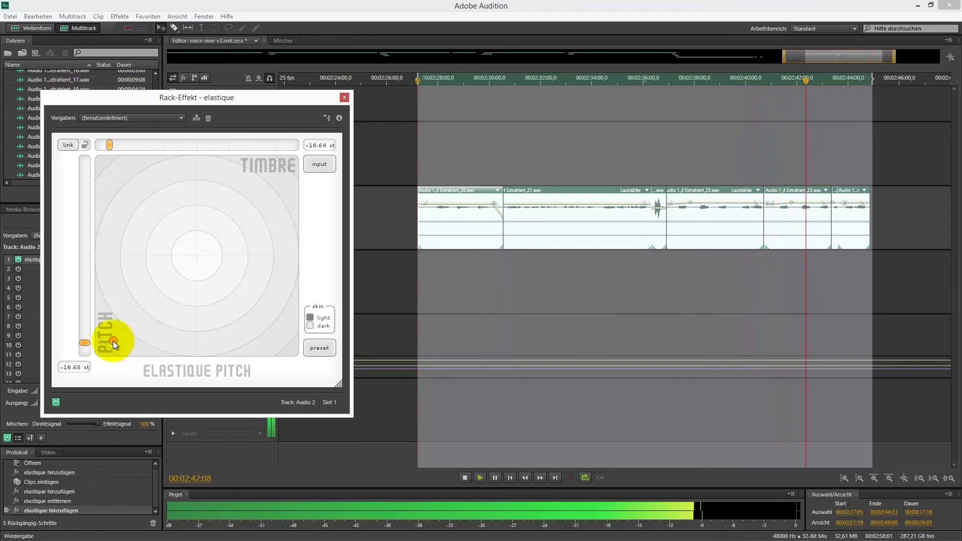